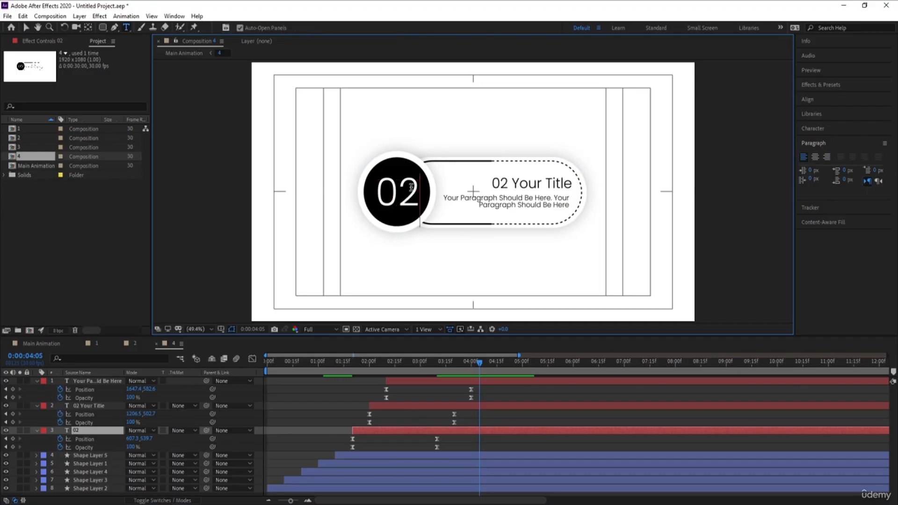
- Change the circle number to 04 and the title to "04 Your Title" in composition 4
key(BackSpace)
text(4)
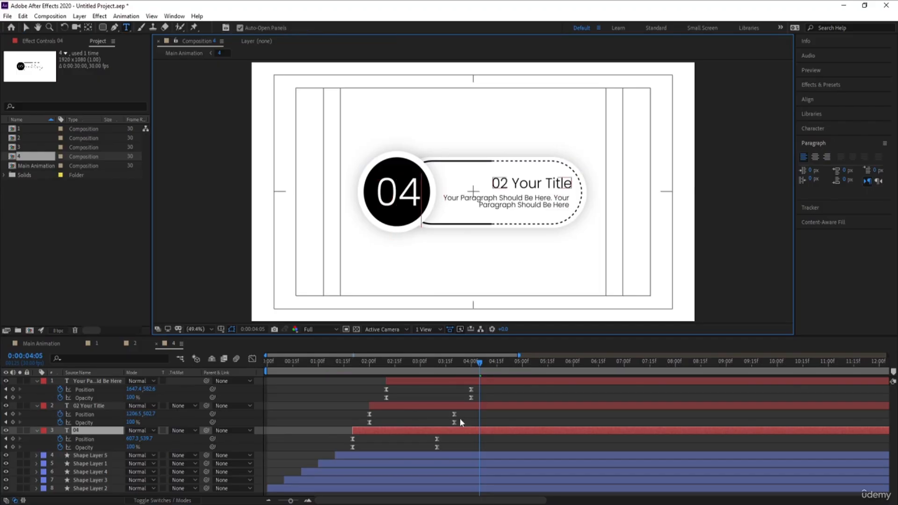
click(452, 433)
click(506, 183)
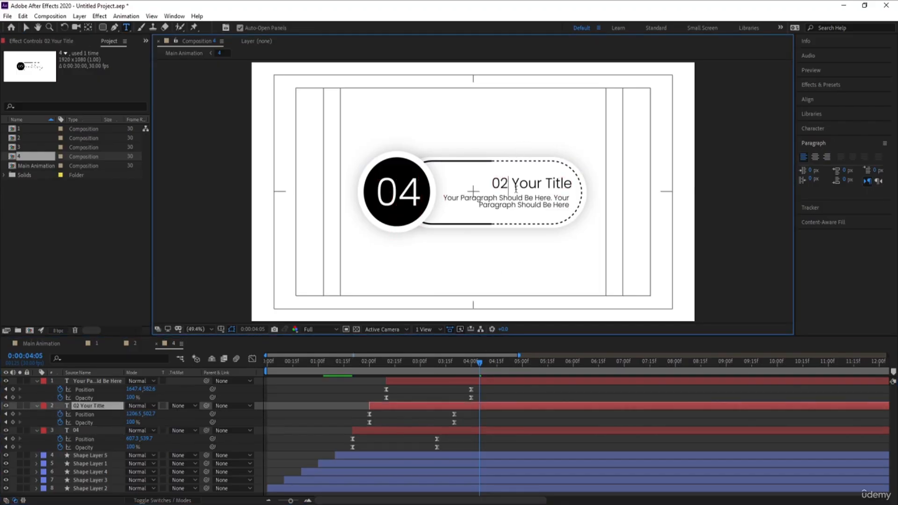
key(BackSpace)
text(4)
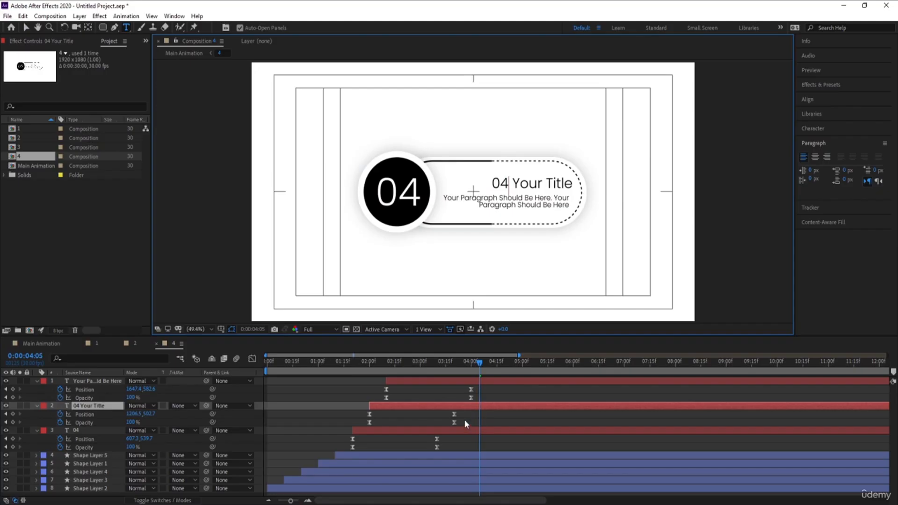
- Shift the 04 title slightly left at its ending position keyframe at 0:00:03:20
click(466, 405)
key(j)
key(j)
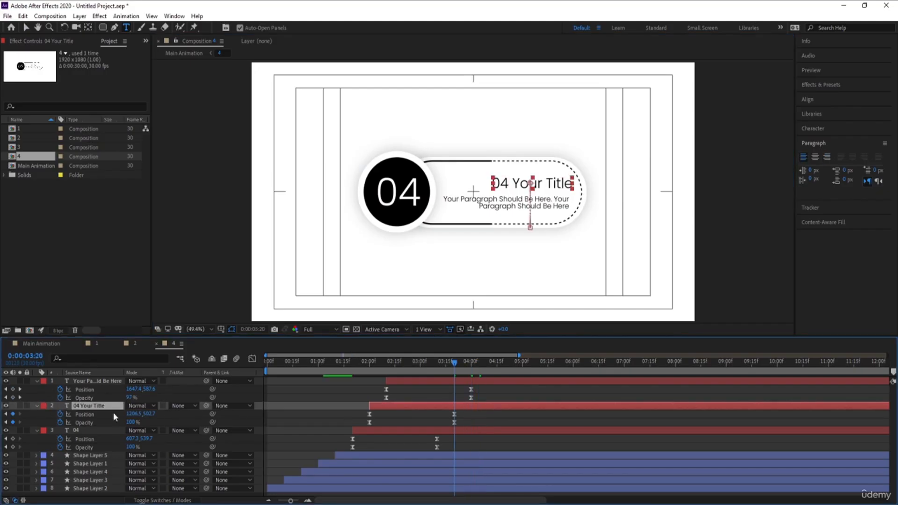
drag(135, 414, 129, 414)
click(401, 424)
- Shift the 04 number slightly left at its ending position keyframe at 0:00:03:10 to centre it in the black circle
key(j)
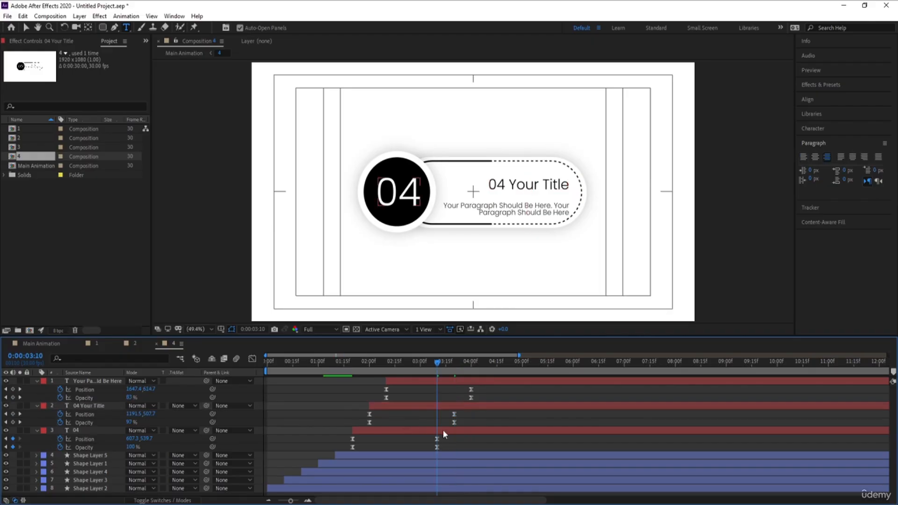
click(443, 431)
click(104, 440)
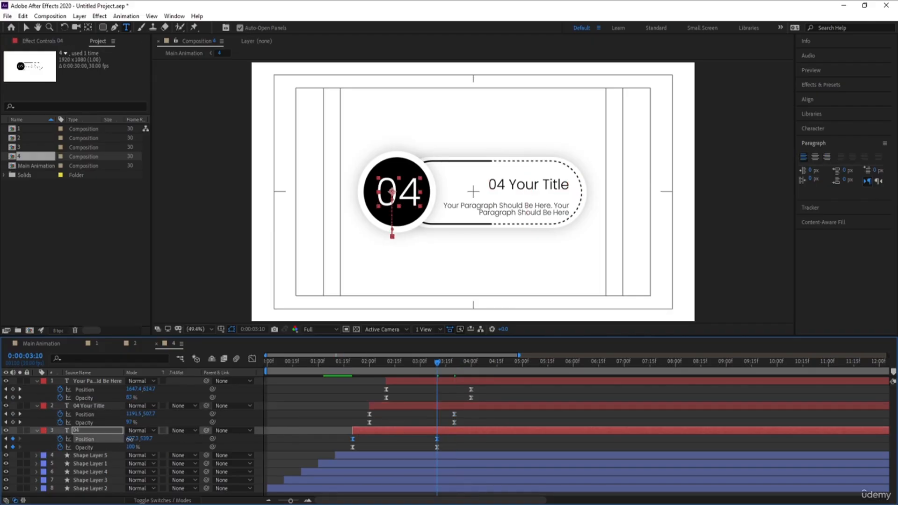
drag(133, 439, 131, 439)
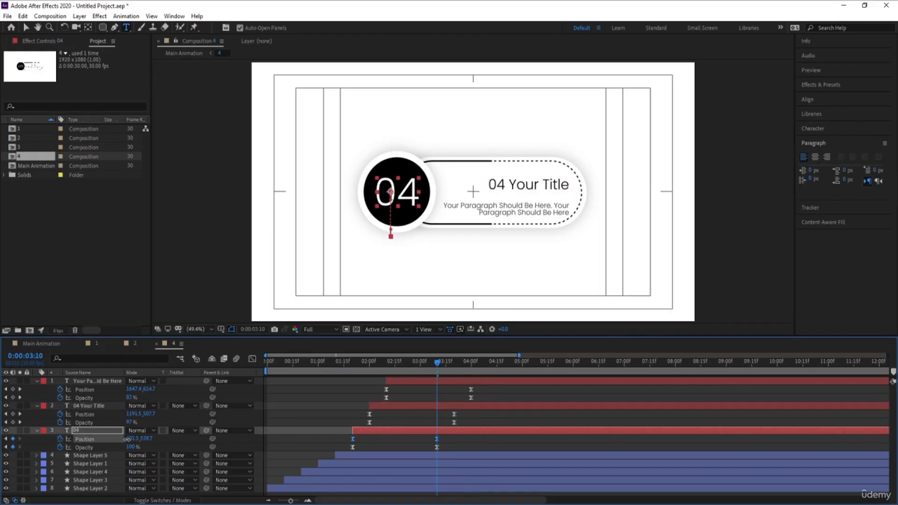
- Open composition 3 from Main Animation and change its title to "03 Your Title" and its circle number to 03
click(41, 343)
double_click(77, 390)
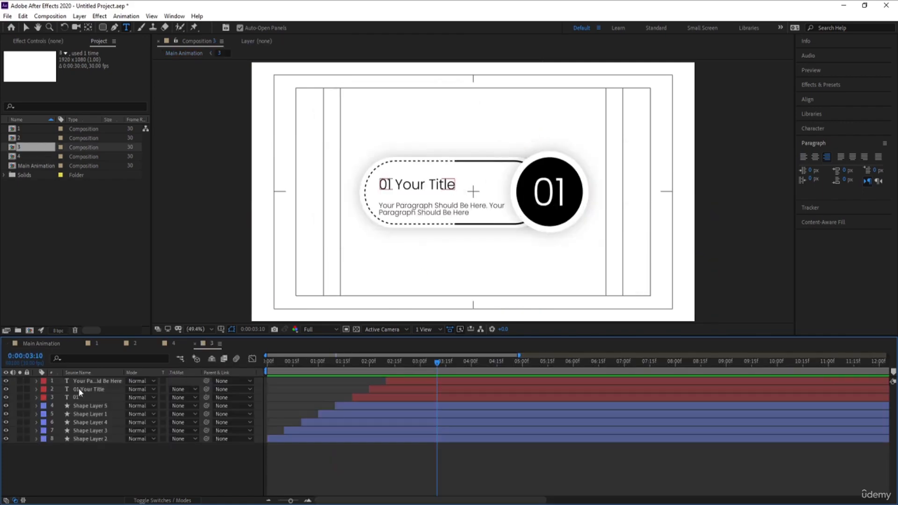
click(390, 185)
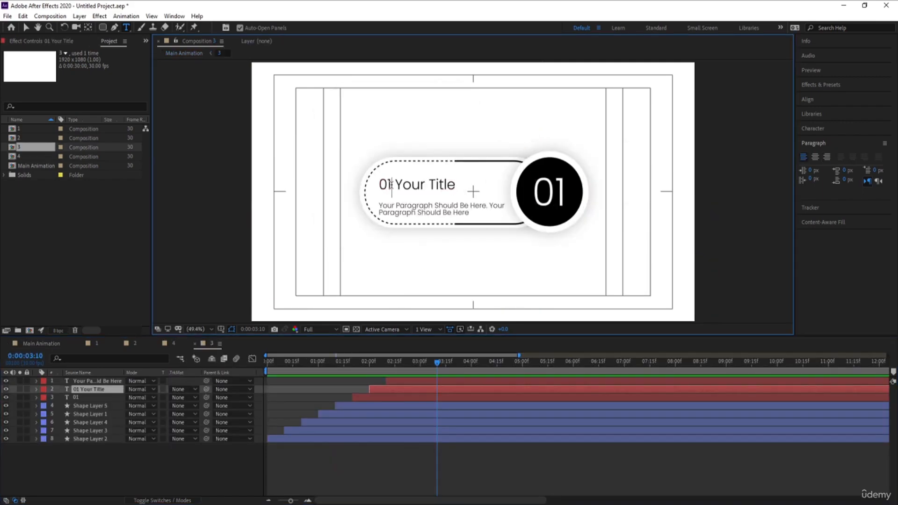
key(BackSpace)
text(3)
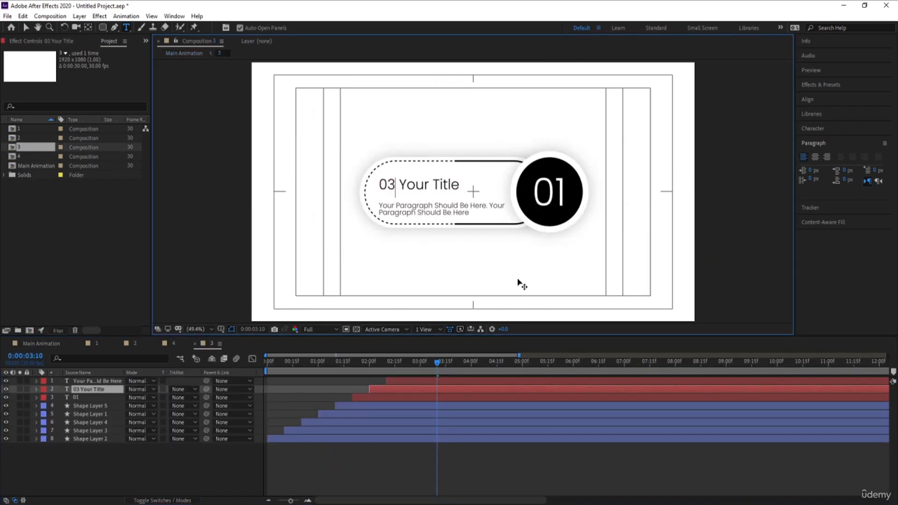
click(428, 458)
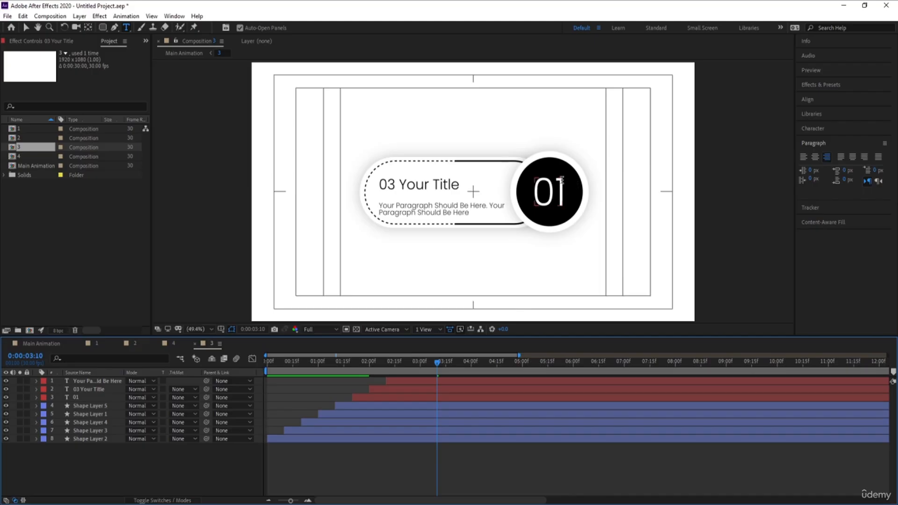
click(561, 181)
key(BackSpace)
text(3)
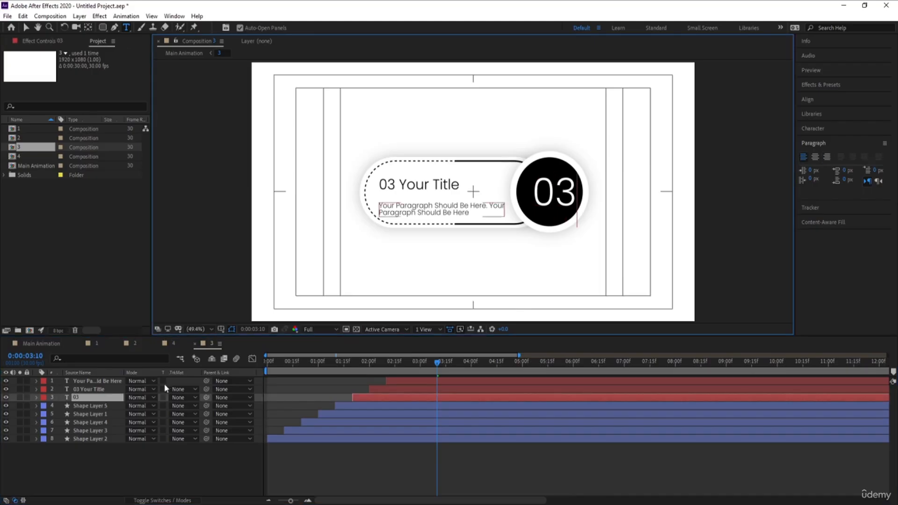
- Centre the 03 number in its black circle by setting its horizontal position to about 1262.3 at the ending keyframe
click(92, 401)
key(u)
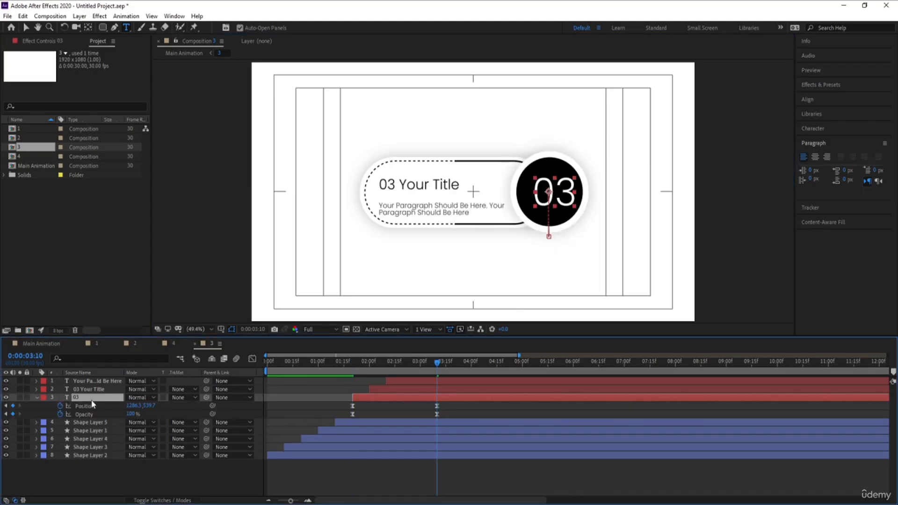
drag(133, 408, 127, 406)
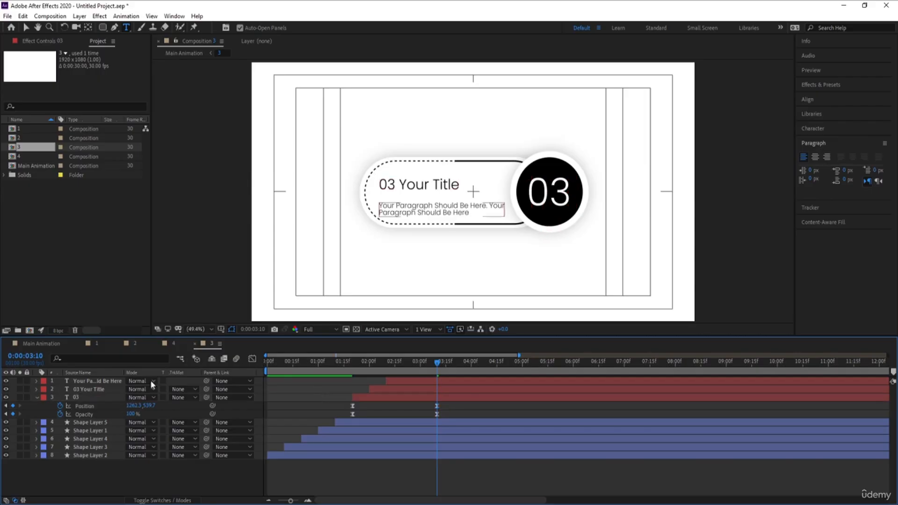
- Return to the Main Animation composition and preview all four numbered titles together
click(40, 343)
key(space)
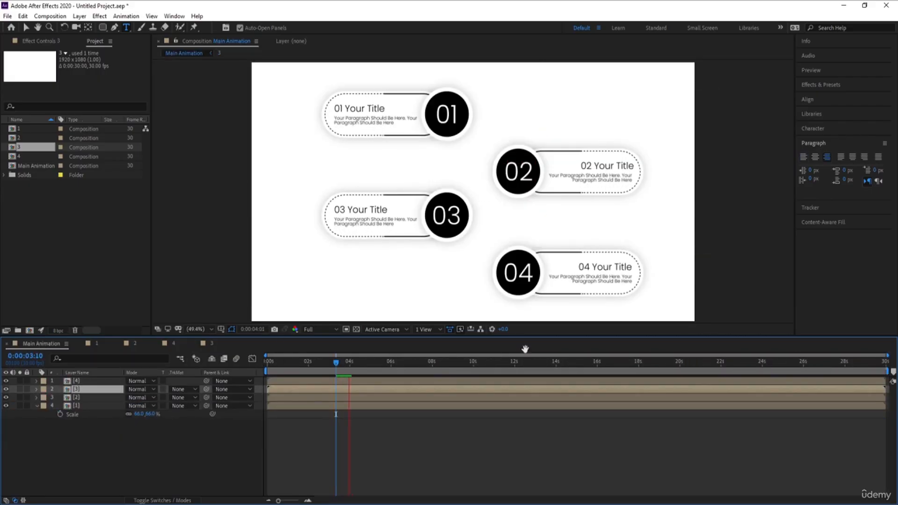
key(space)
click(150, 449)
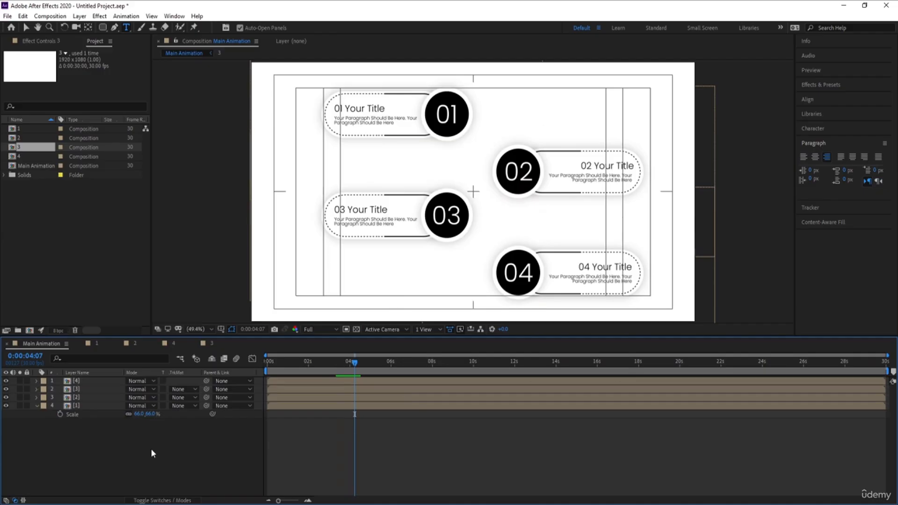
- Close the timelines of the four numbered compositions, leaving only Main Animation open
click(83, 405)
click(78, 398)
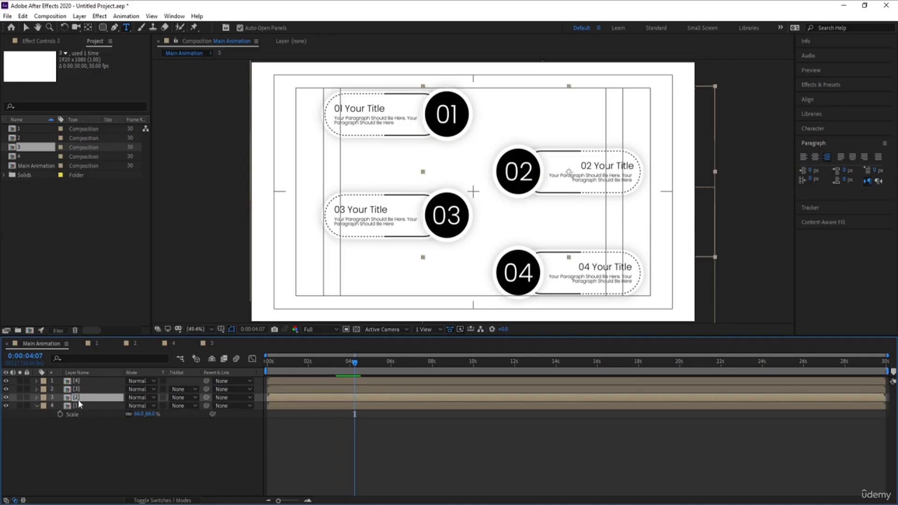
click(76, 389)
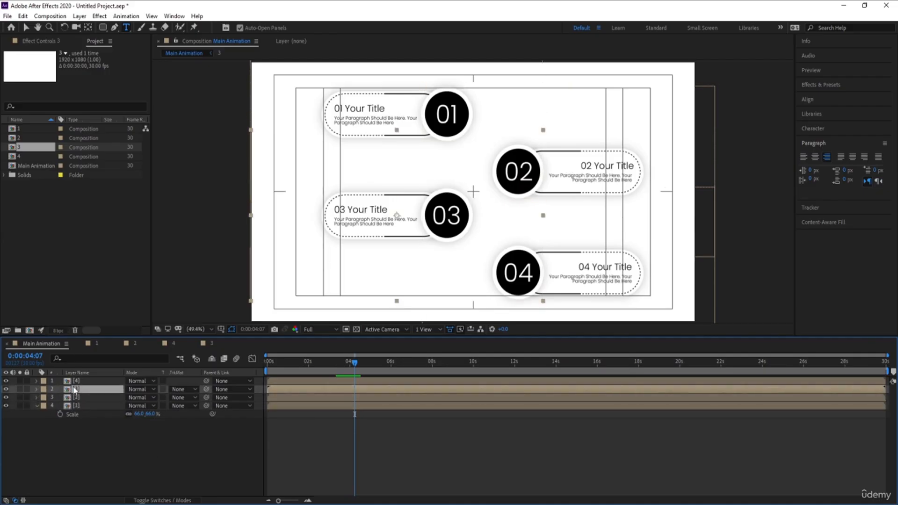
click(76, 380)
click(79, 345)
click(80, 345)
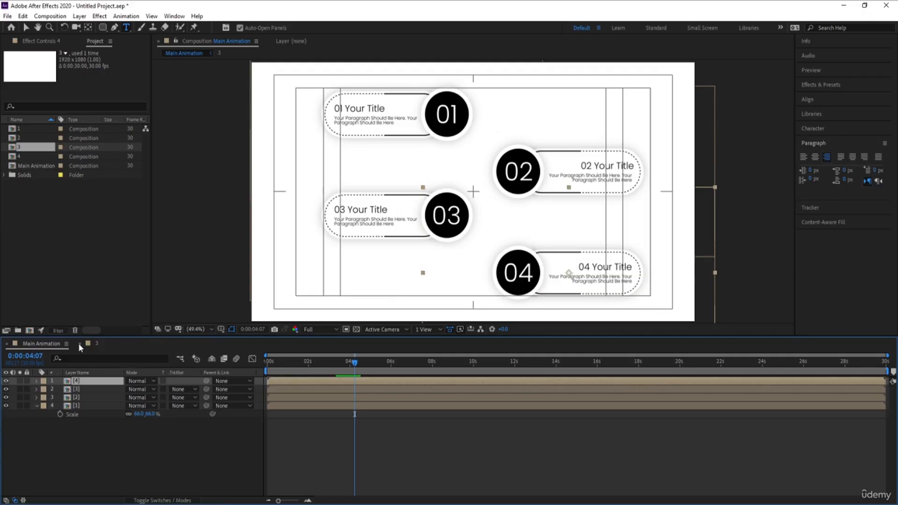
click(79, 344)
- Draw a circle with no stroke around the 01 badge using the Ellipse tool and place its layer beneath the numbered compositions
click(103, 28)
drag(104, 30, 143, 51)
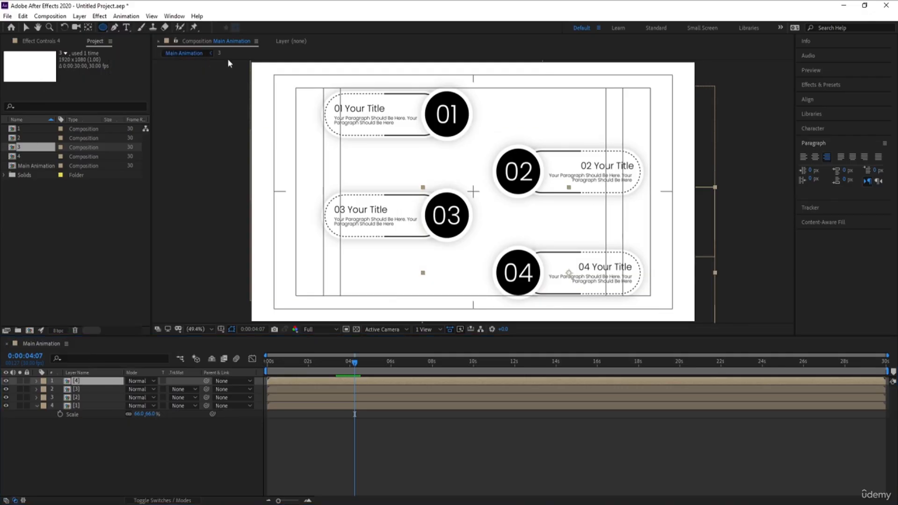
click(211, 456)
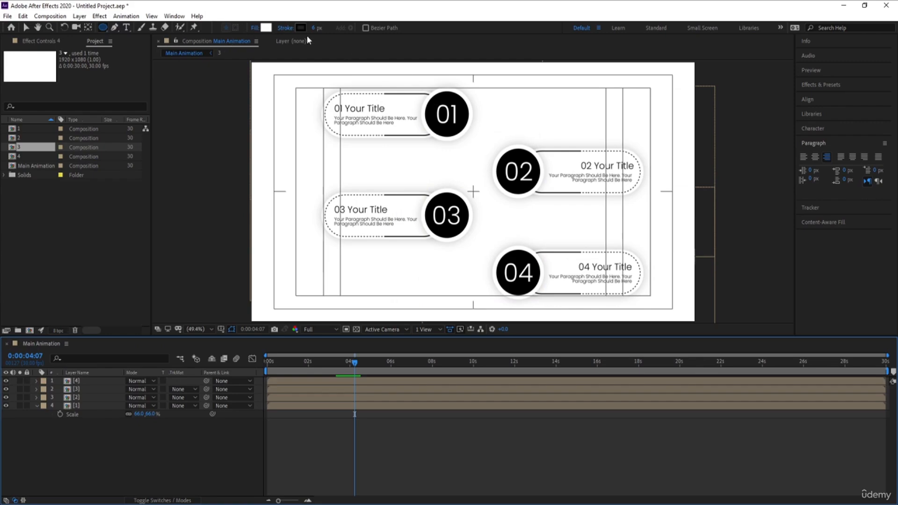
click(286, 29)
click(402, 230)
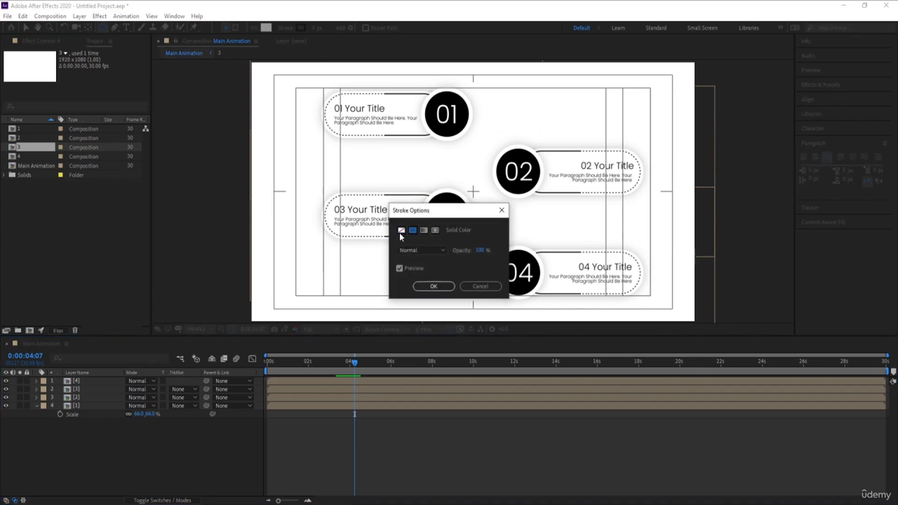
click(433, 287)
drag(413, 81, 487, 150)
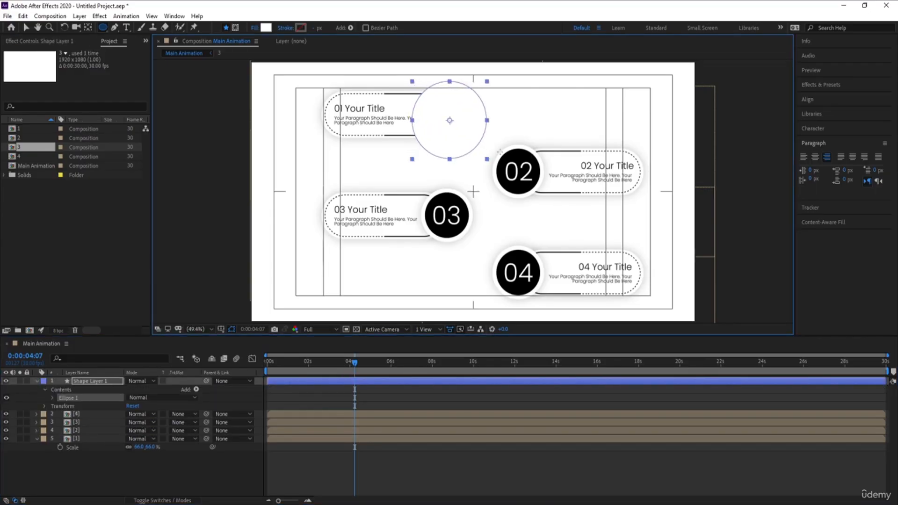
drag(96, 381, 114, 453)
- Set the new circle's fill colour to bright red
click(266, 27)
click(176, 263)
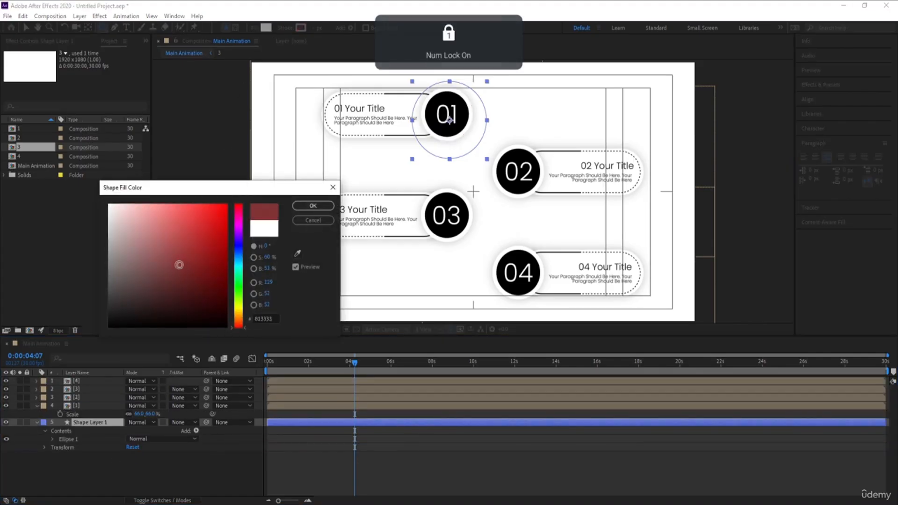
click(197, 244)
click(227, 205)
click(313, 206)
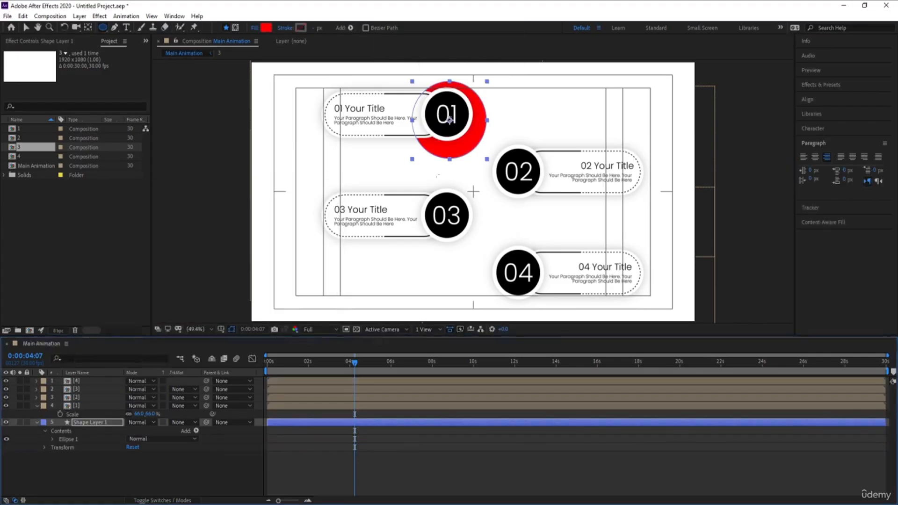
- Move the red circle slightly up and left so it is centred behind the 01 badge
click(77, 466)
click(81, 423)
key(v)
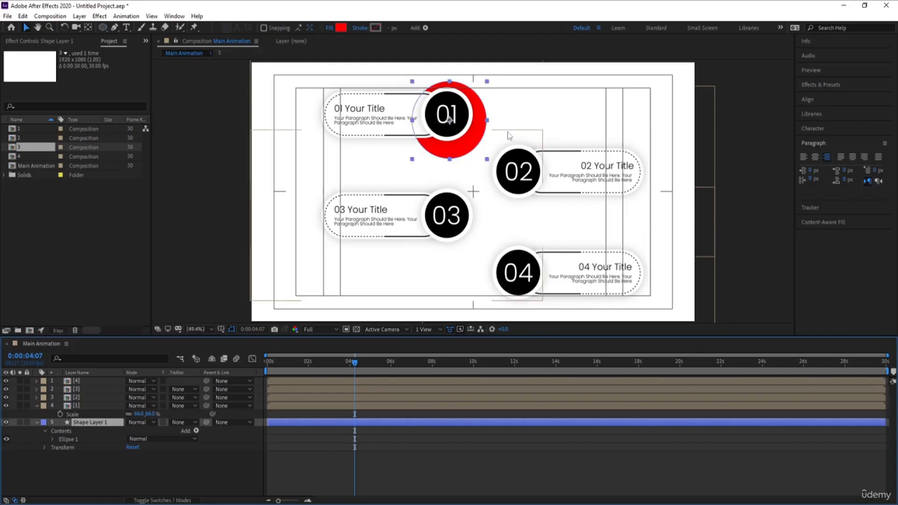
drag(471, 124, 470, 122)
click(97, 434)
click(91, 425)
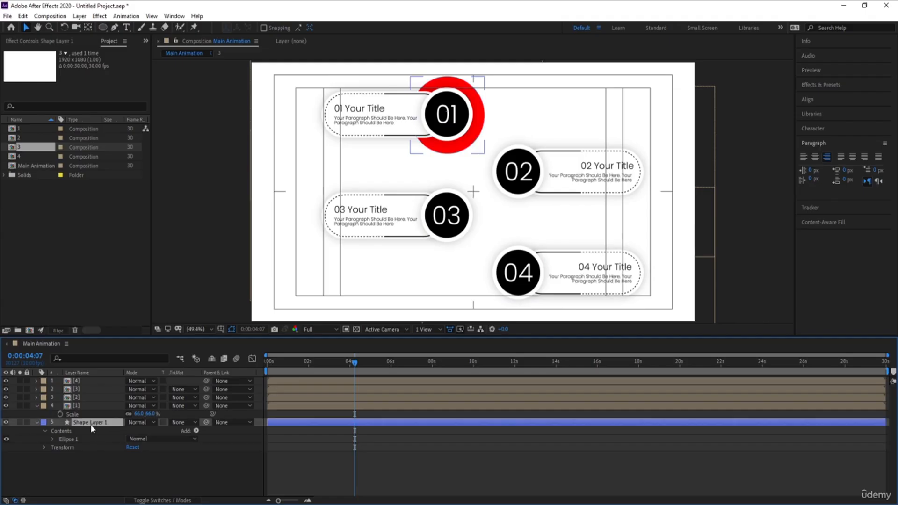
- Duplicate the red circle three times, place the copies behind the 02, 03 and 04 badges, and collapse the layer properties
click(476, 125)
key(ctrl+d)
mouse_move(476, 126)
mouse_down()
mouse_move(541, 183)
mouse_move(480, 227)
mouse_move(471, 222)
mouse_move(537, 279)
mouse_up()
key(ctrl+d)
key(ctrl+d)
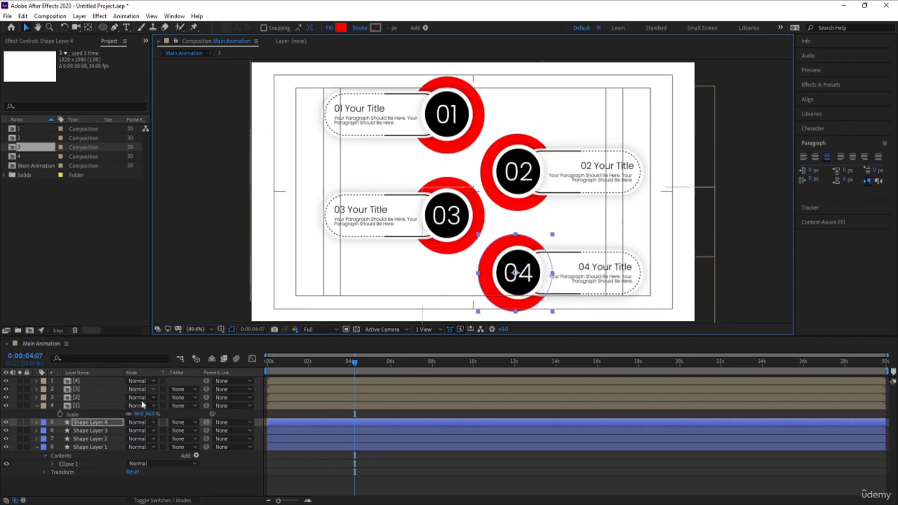
click(223, 468)
key(u)
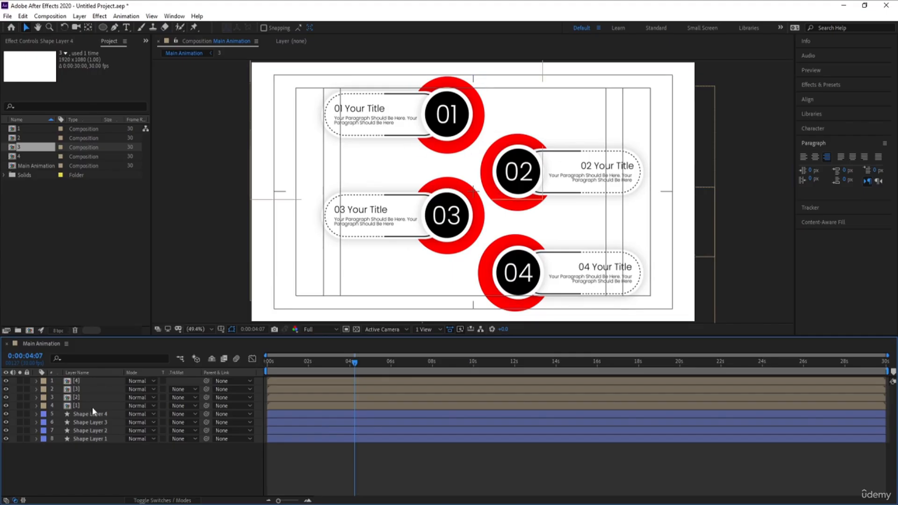
- Move the 02 composition and its red circle together slightly upward and to the right
click(78, 406)
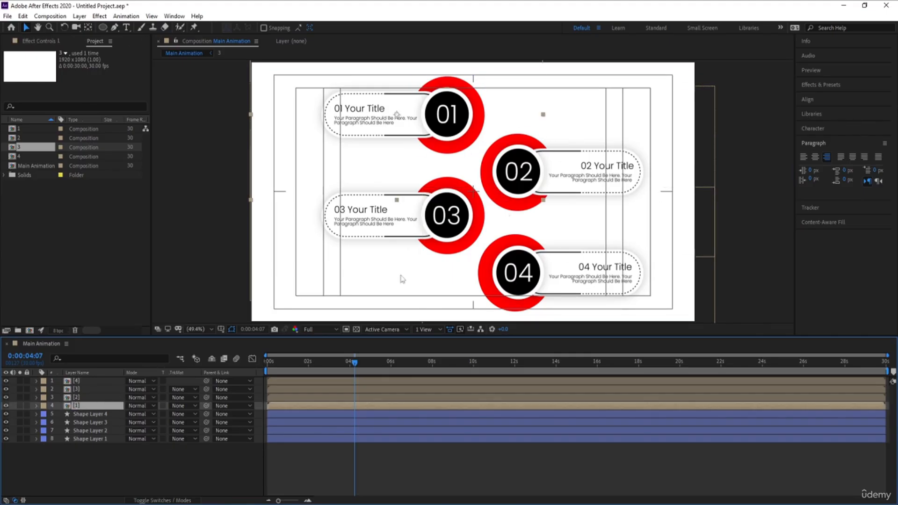
click(571, 168)
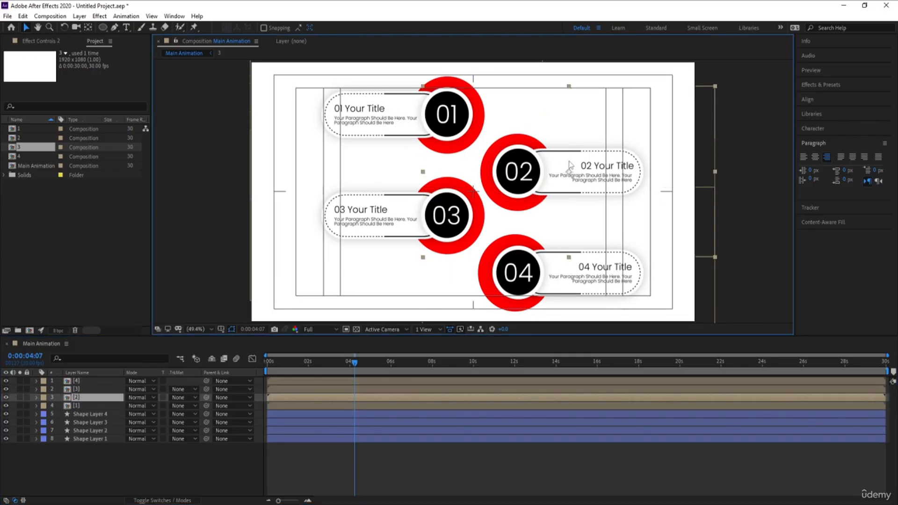
click(105, 431)
shift+click(620, 171)
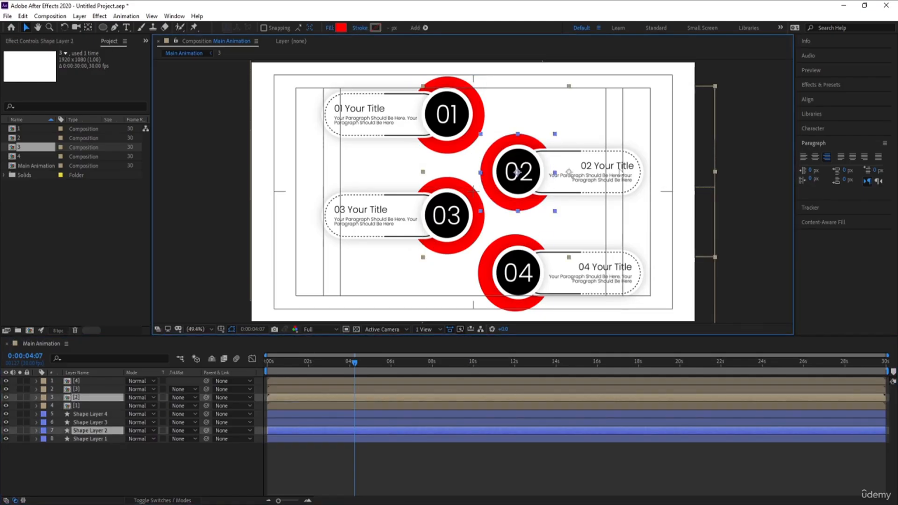
drag(621, 174, 622, 169)
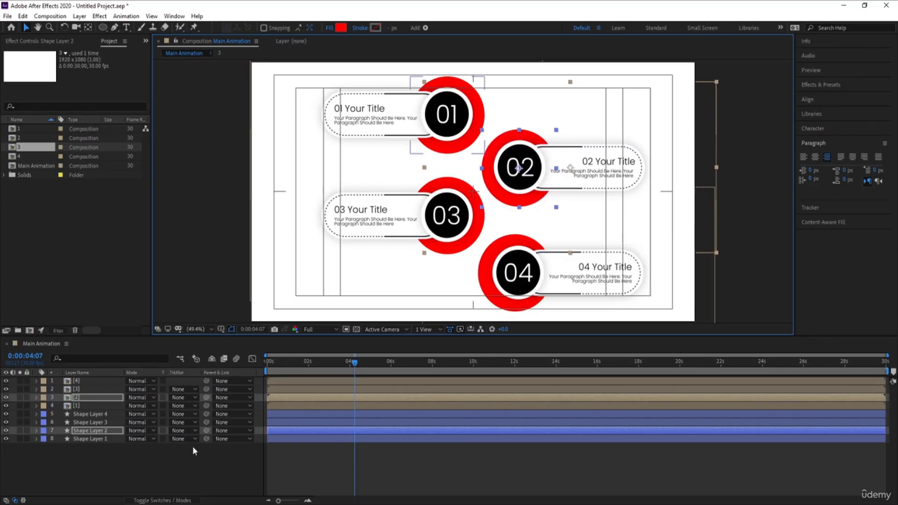
click(176, 463)
- Move the 04 composition and its red circle together slightly to the right and upward
click(514, 281)
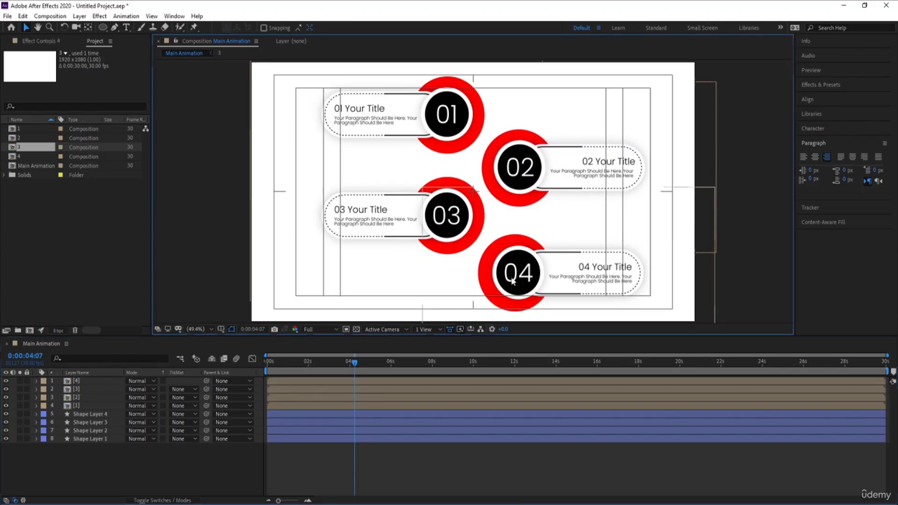
shift+click(111, 415)
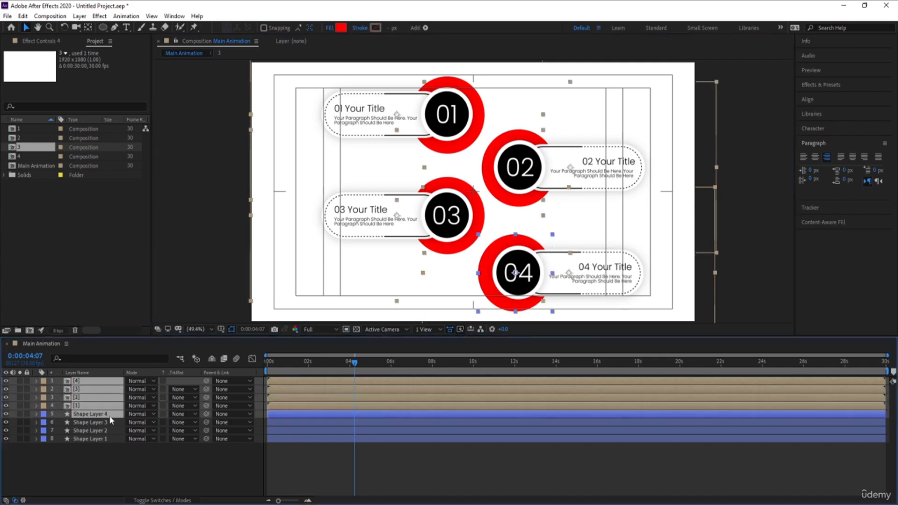
click(96, 453)
click(91, 414)
ctrl+click(80, 383)
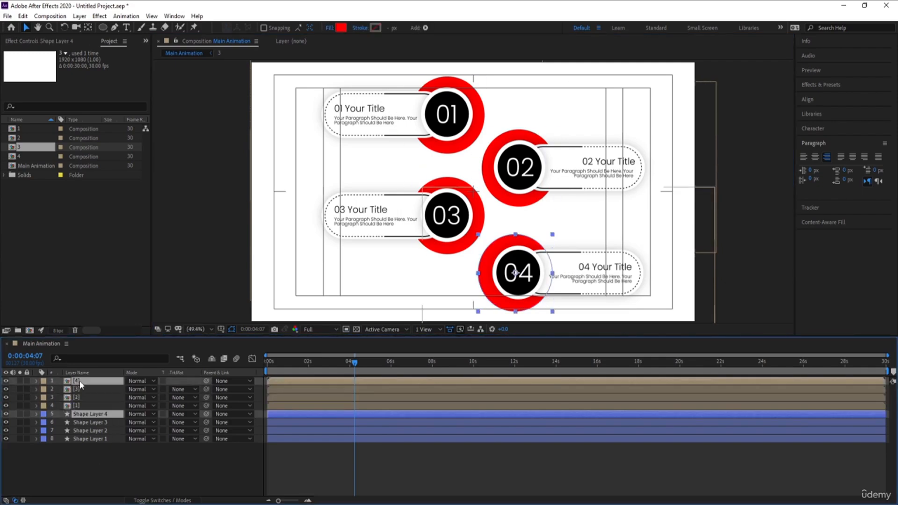
key(Right)
key(Right)
key(Right)
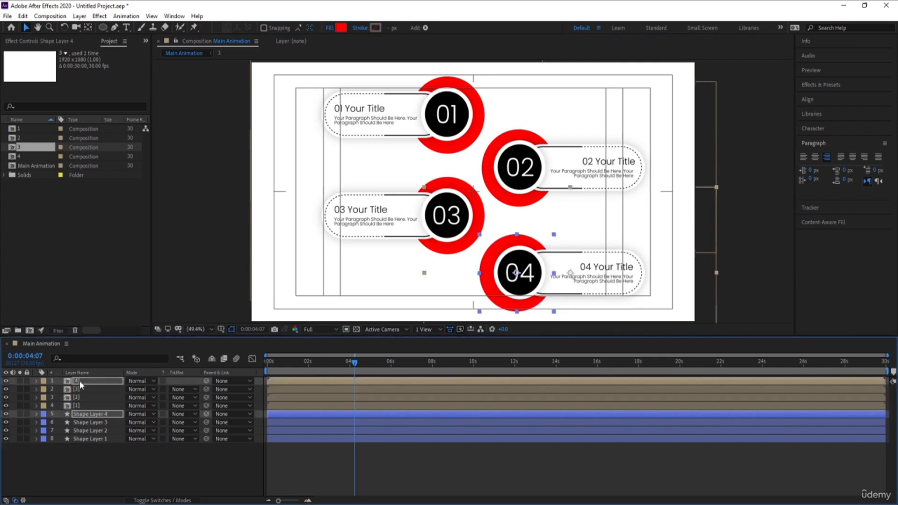
key(Up)
key(Up)
key(Up)
key(Up)
key(Up)
key(Up)
key(Up)
key(Up)
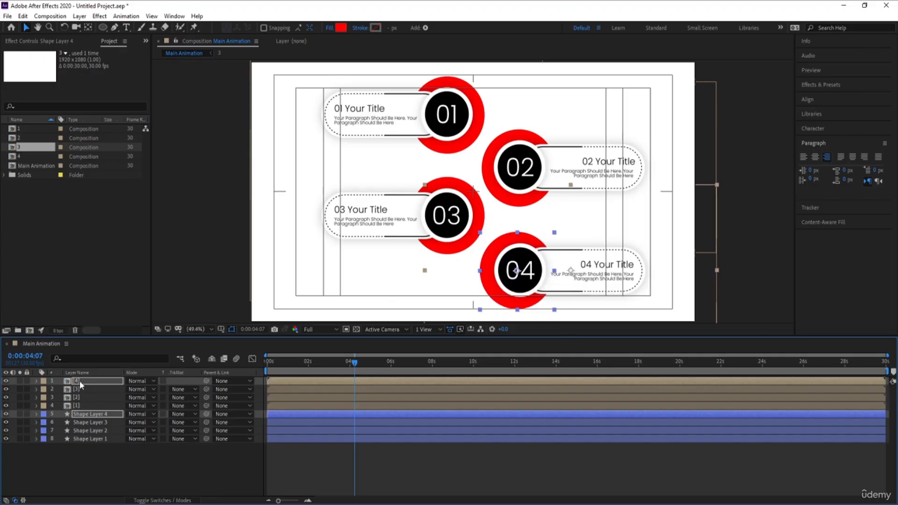
key(Up)
key(Up)
key(Up)
key(Up)
key(Up)
key(Up)
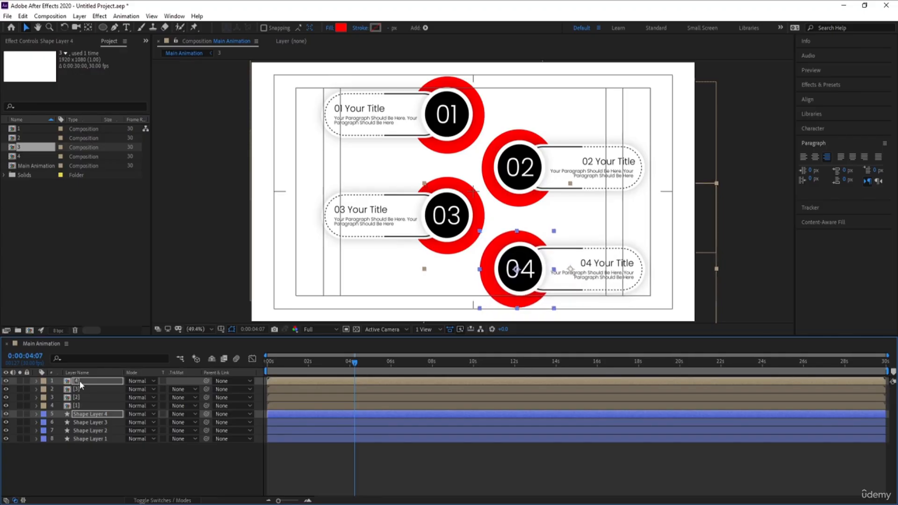
key(Up)
key(Up)
click(113, 467)
- Shift all the compositions and red circles together slightly to the left, then clear the selection
key(ctrl+a)
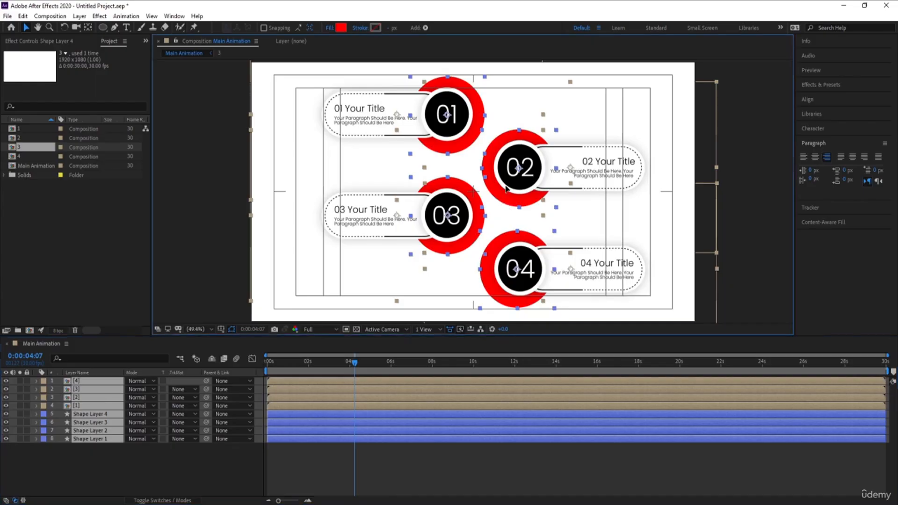
drag(508, 188, 497, 189)
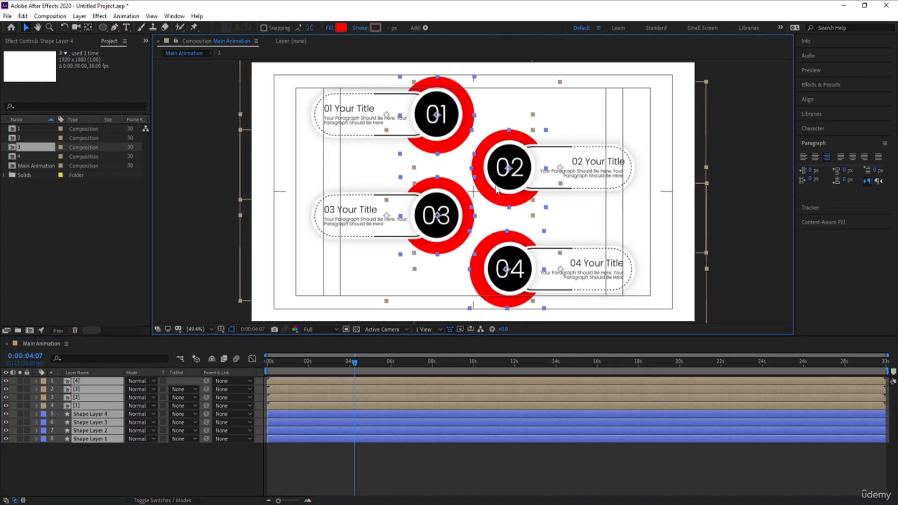
click(121, 495)
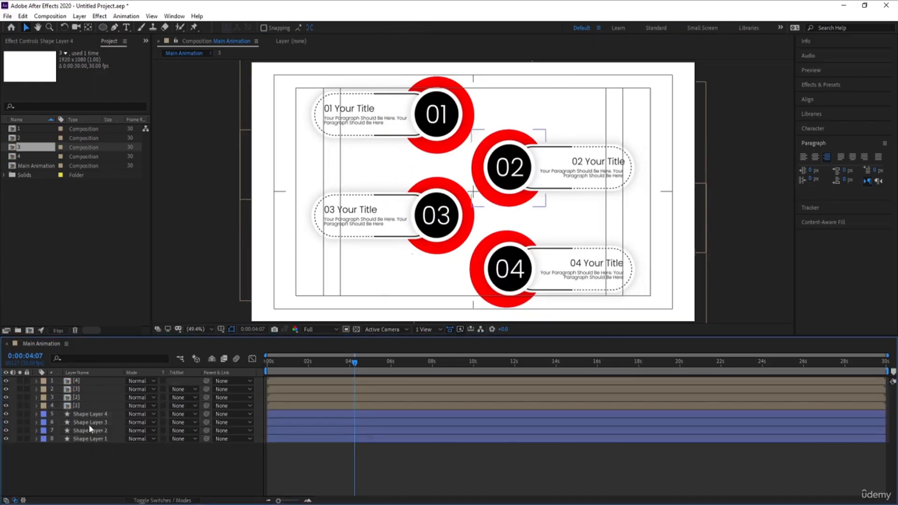
- Find the Tint effect and apply it to the 1 composition layer
click(91, 406)
click(844, 88)
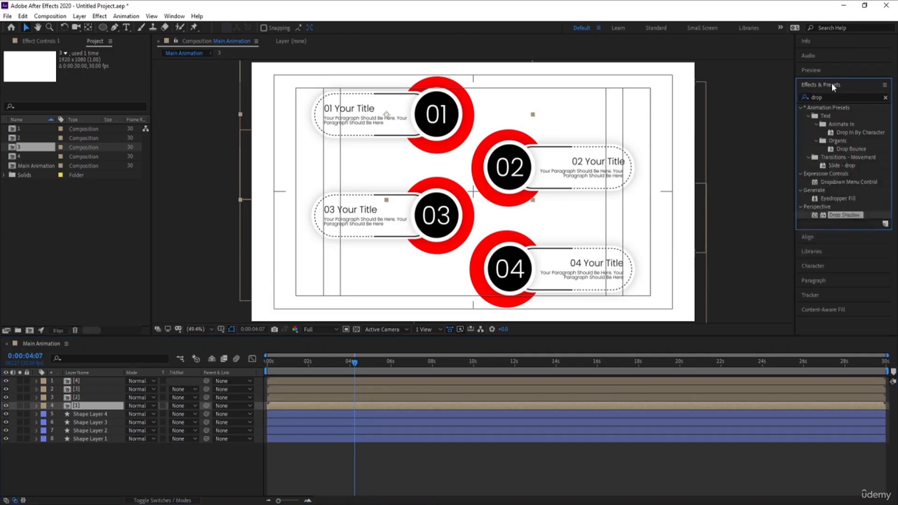
click(834, 98)
text(tint)
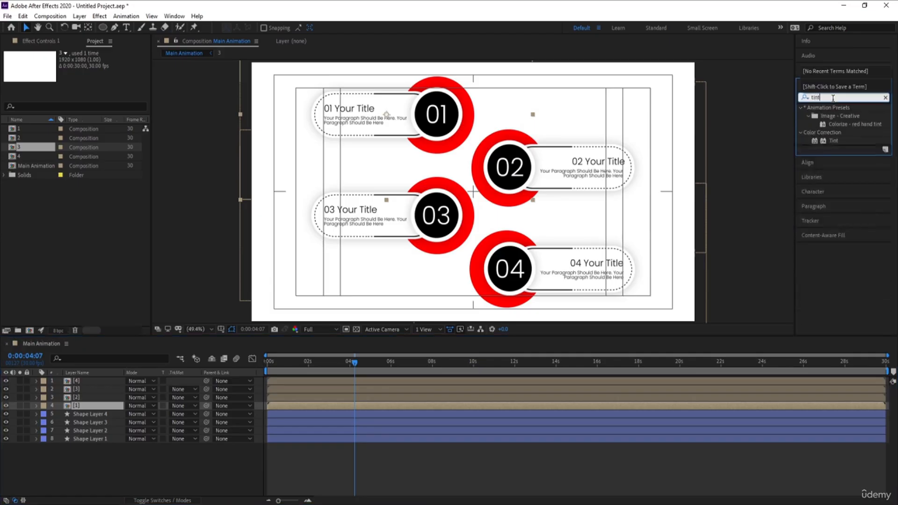
double_click(833, 141)
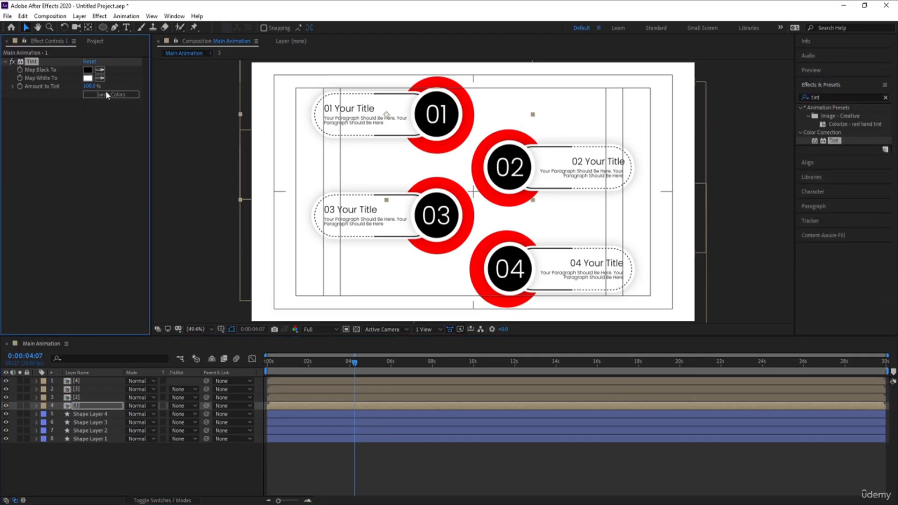
click(109, 95)
click(110, 95)
click(109, 94)
click(109, 94)
- Set the Map Black To colour of the 1 composition's Tint effect to red FF0000
click(87, 69)
text(ff0000)
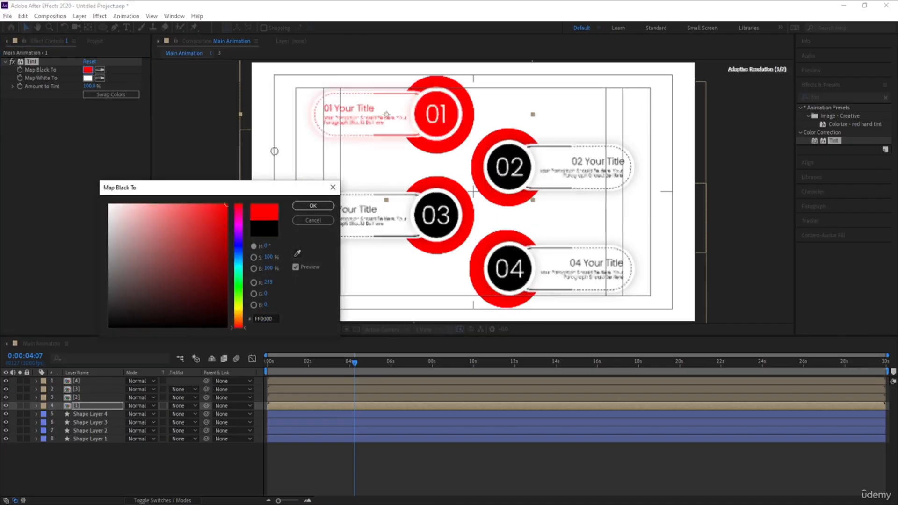
click(311, 205)
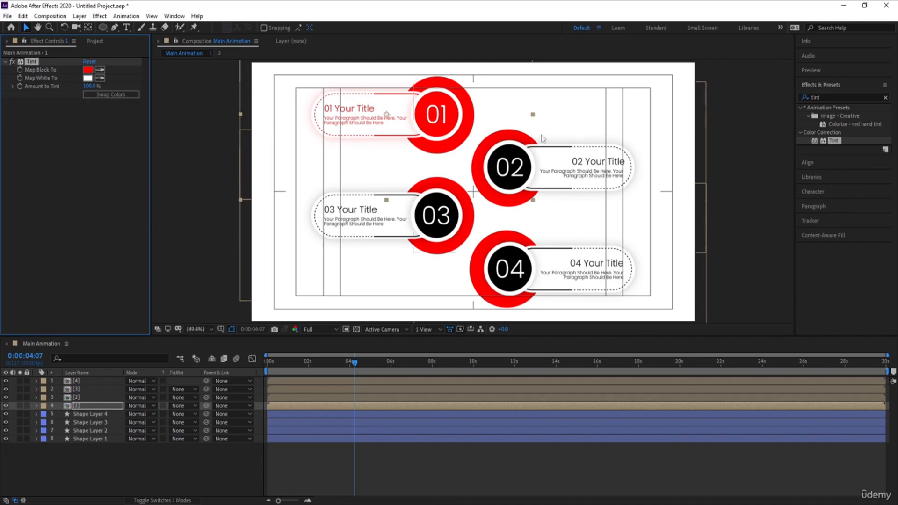
- Paste the Tint effect onto the 2 composition and set its Map Black To colour to purple 7800FF
click(83, 397)
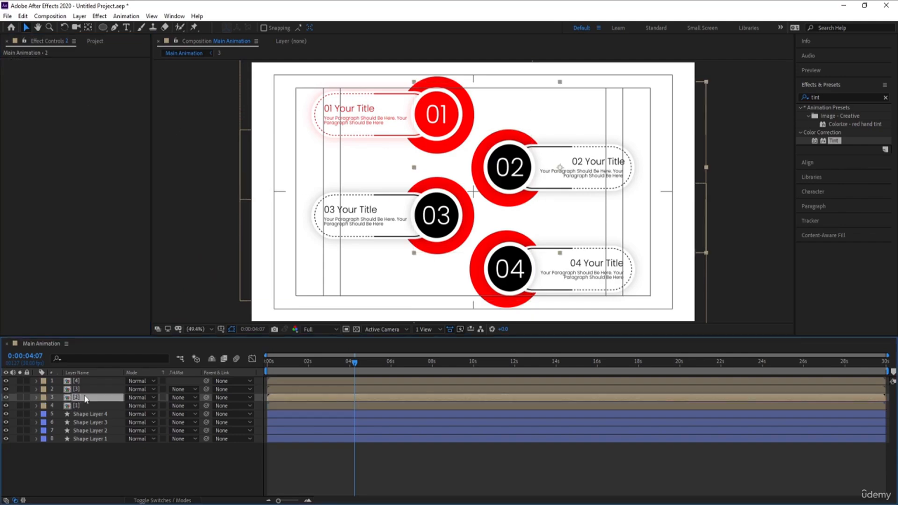
key(ctrl+v)
click(87, 70)
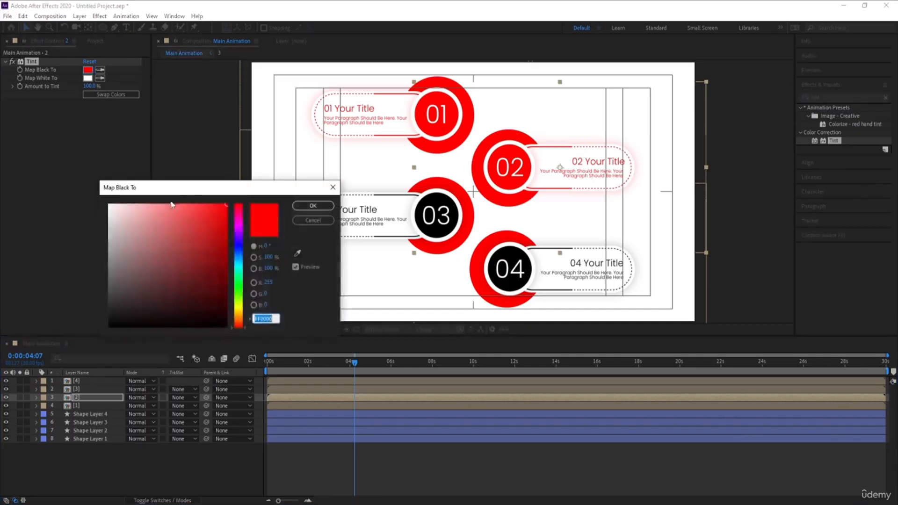
click(237, 240)
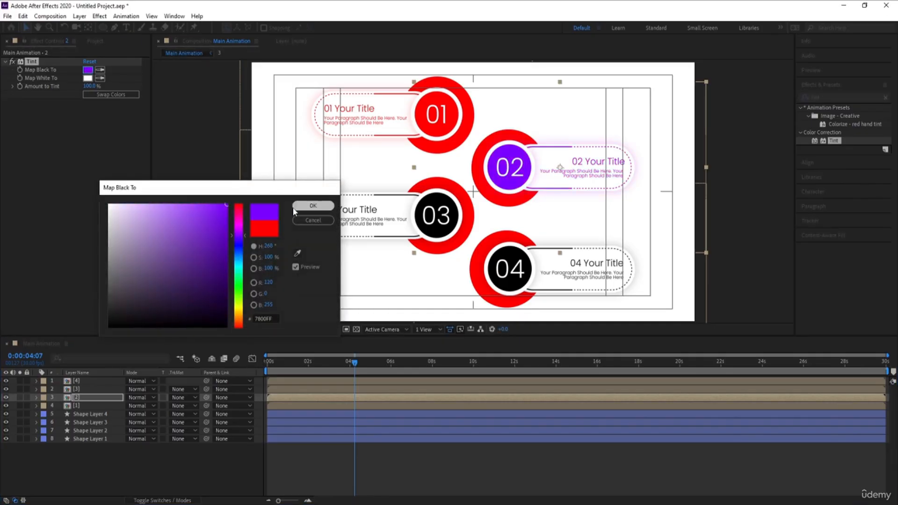
click(313, 206)
- Apply the Tint effect to the 3 composition and set its Map Black To colour to bright blue
click(89, 390)
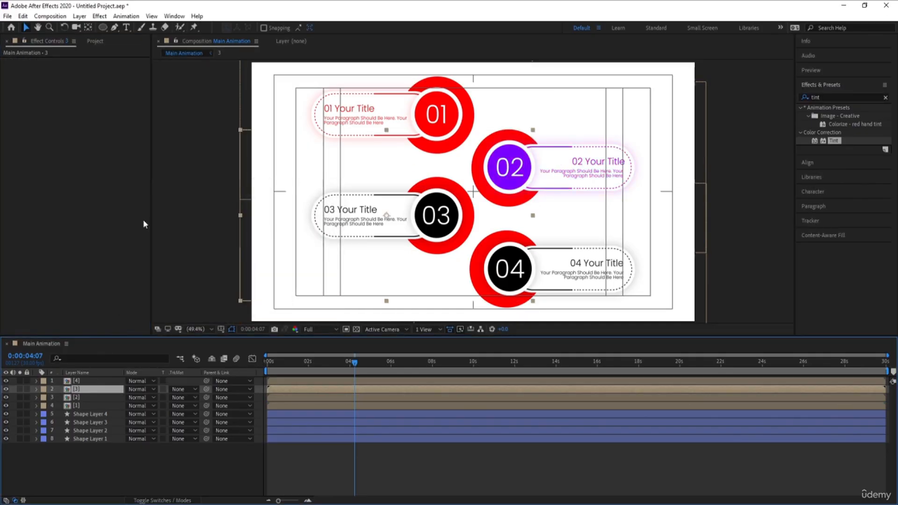
double_click(835, 141)
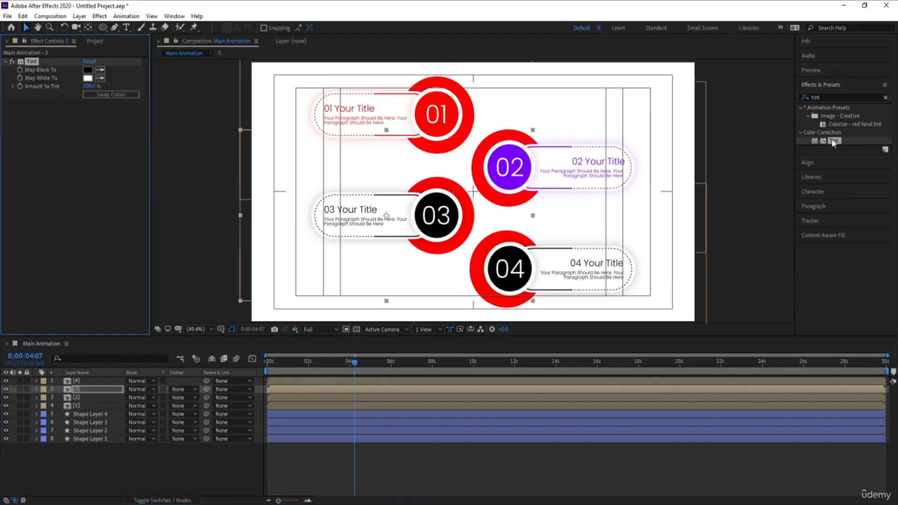
click(88, 70)
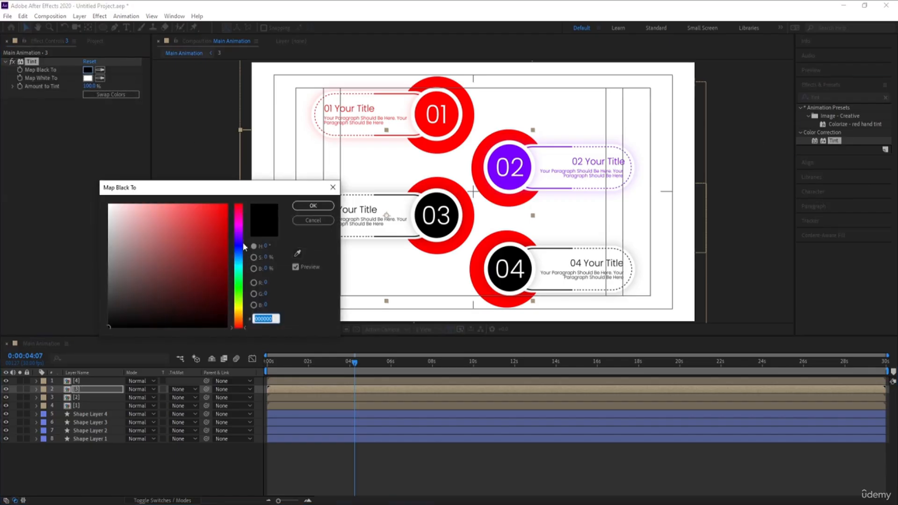
text(3600FF)
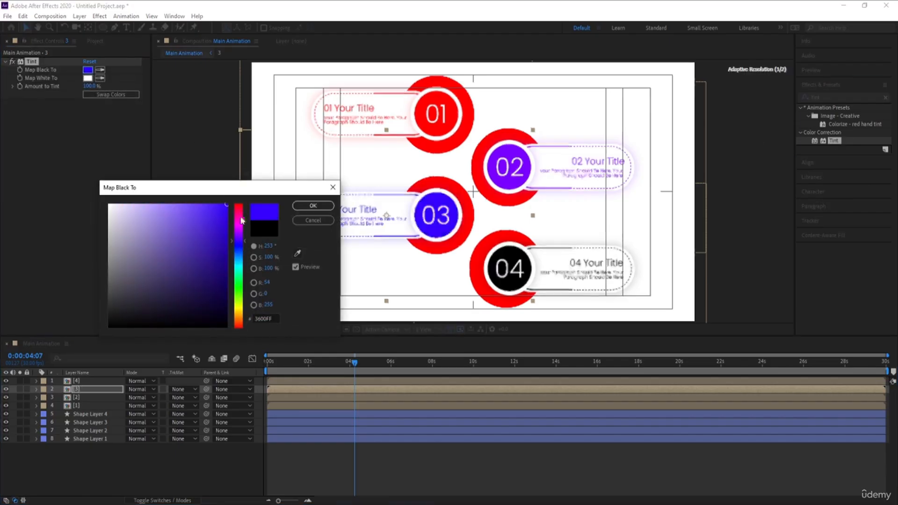
drag(238, 241, 238, 259)
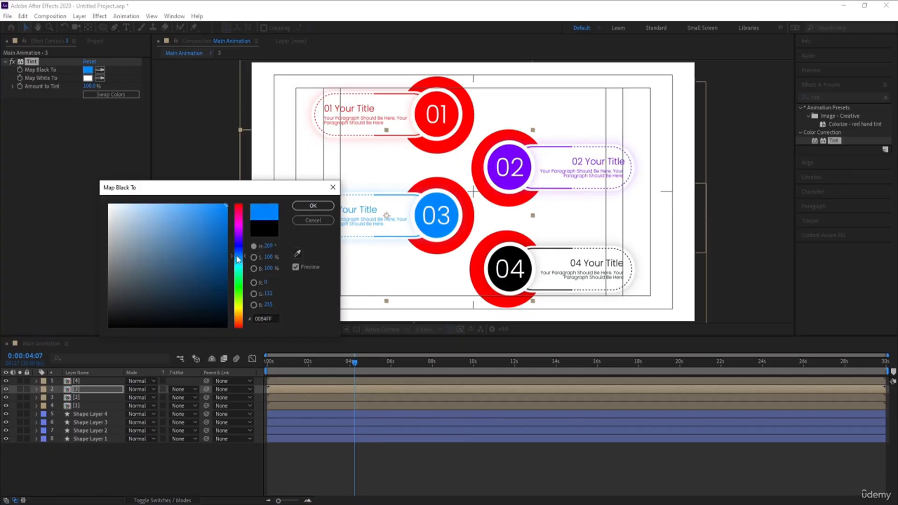
click(313, 205)
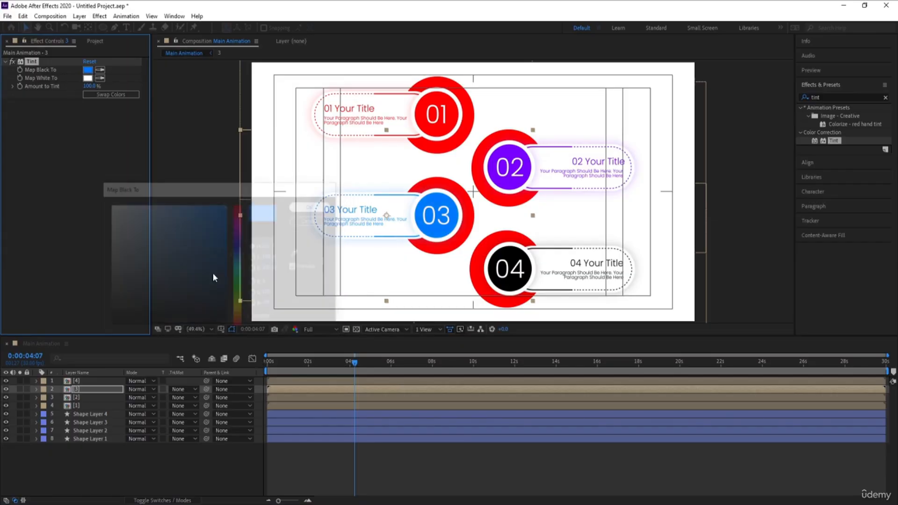
- Apply the Tint effect to the 4 composition and set its Map Black To colour to orange FF7800
click(77, 381)
double_click(835, 141)
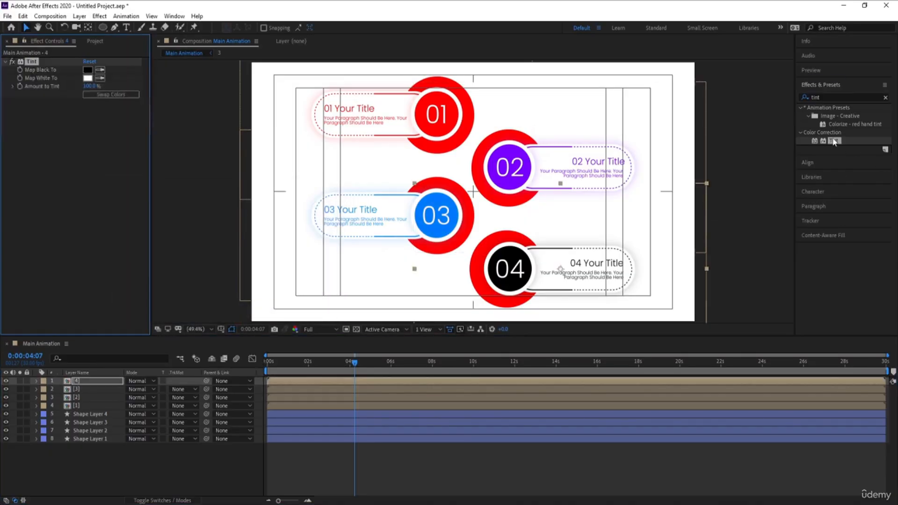
click(87, 70)
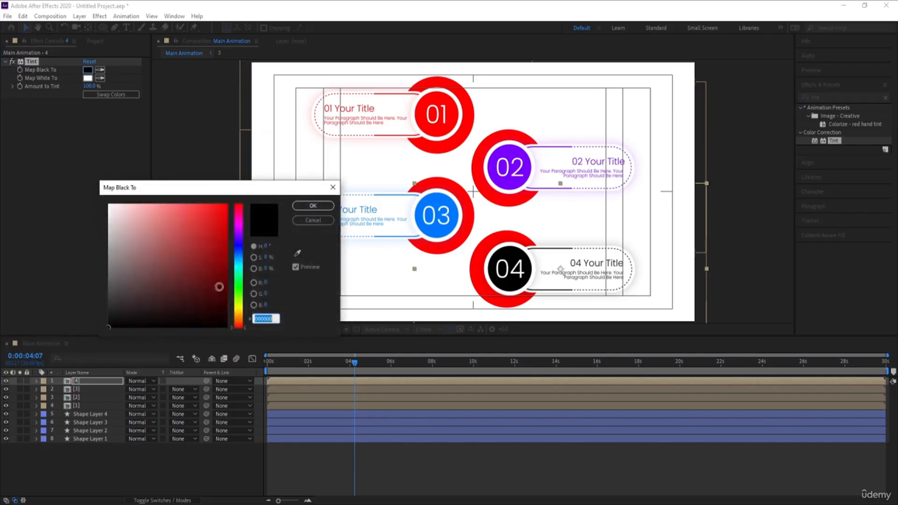
drag(238, 322, 259, 147)
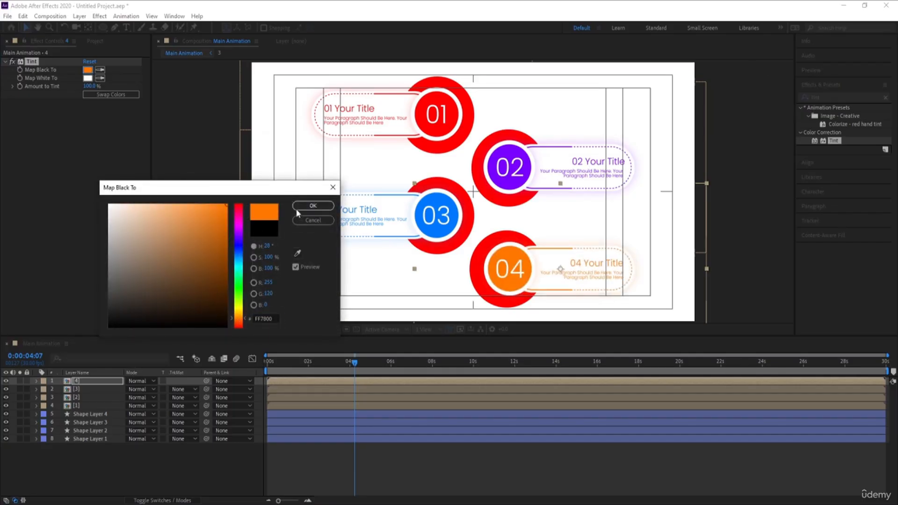
click(311, 206)
- Swap the Tint effect's black and white colours on the 4, 3, 2 and 1 compositions
click(110, 95)
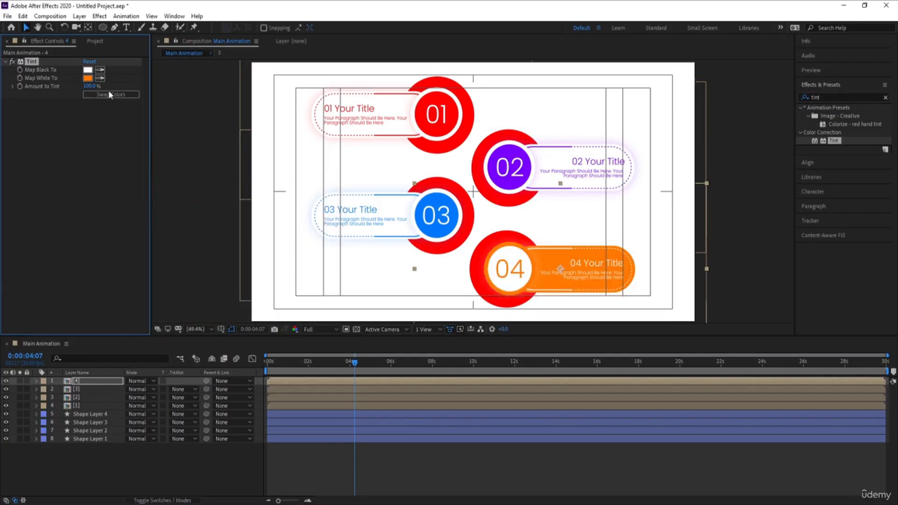
click(78, 390)
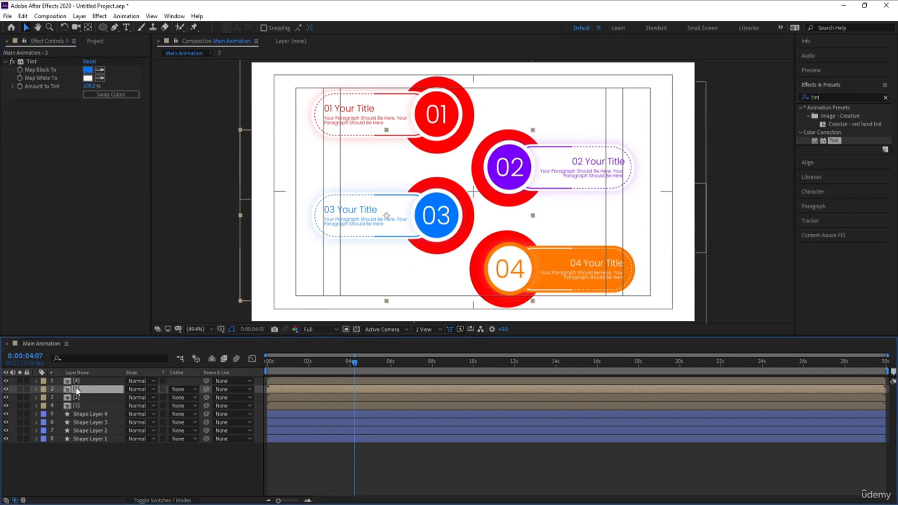
click(110, 94)
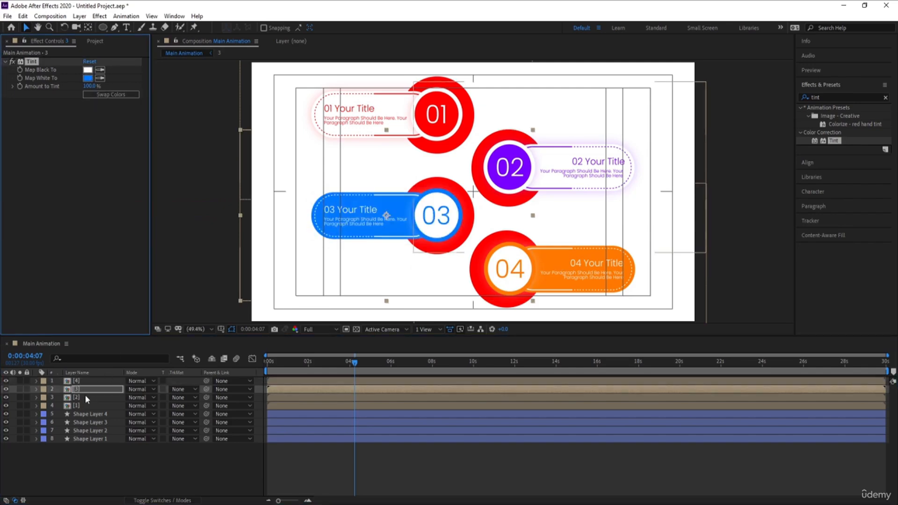
click(80, 398)
click(85, 95)
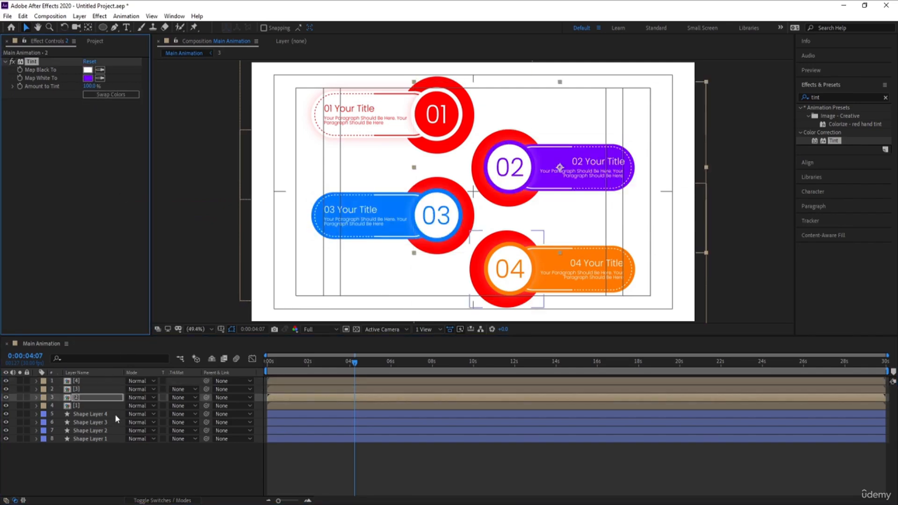
click(100, 406)
click(115, 95)
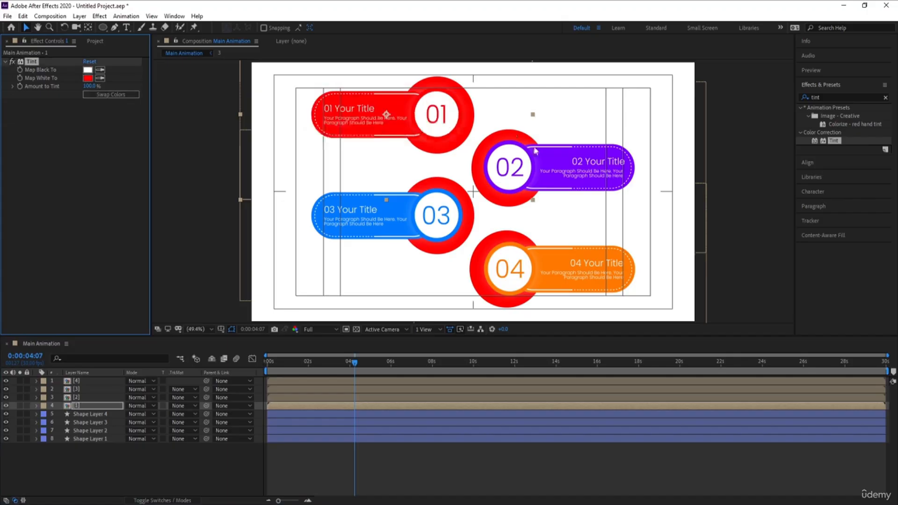
click(139, 465)
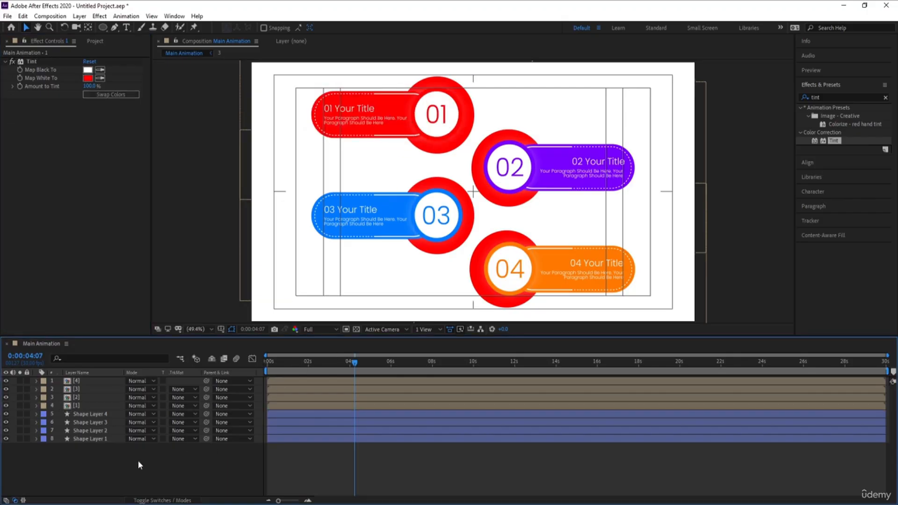
- Set Shape Layer 2's fill to purple 7901FF by sampling the colour of the 02 badge
click(95, 441)
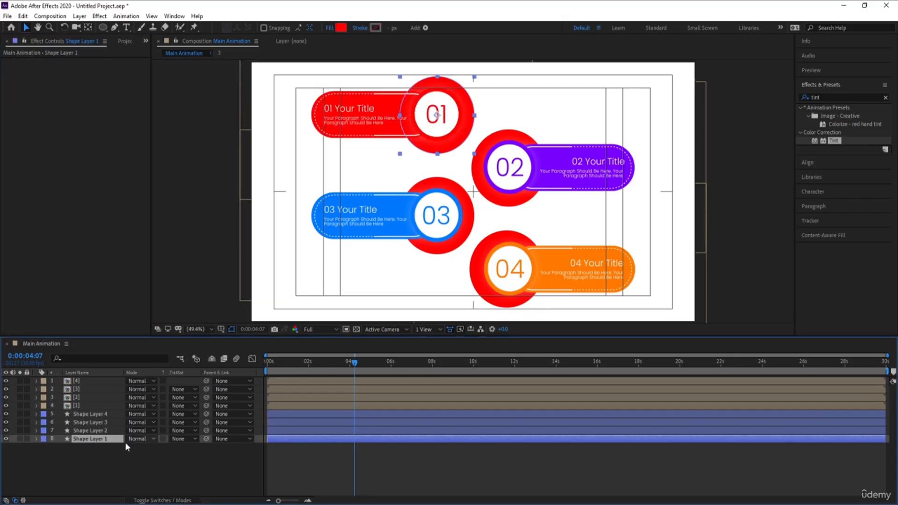
click(95, 429)
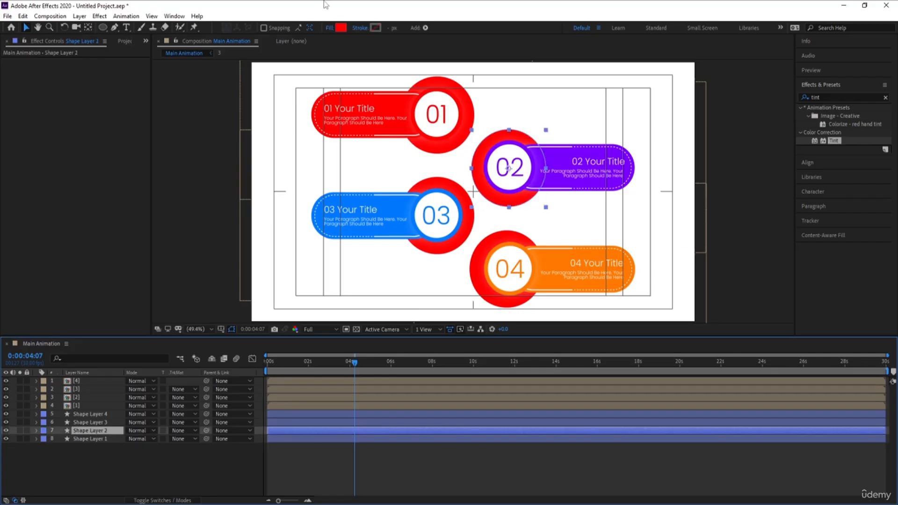
click(341, 27)
click(297, 253)
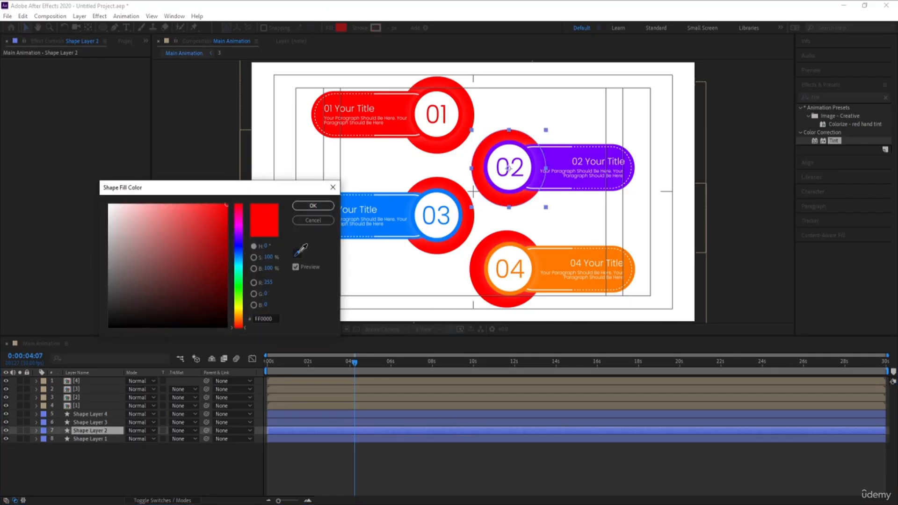
click(537, 160)
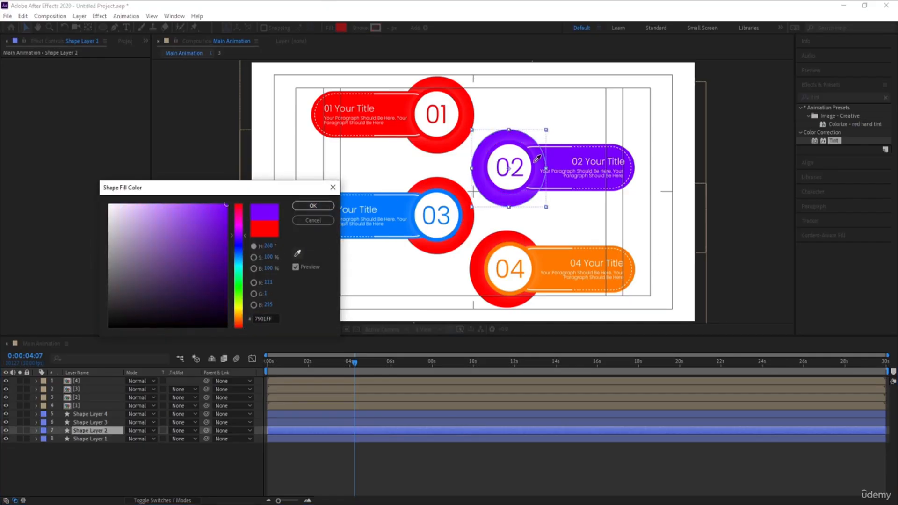
click(313, 206)
- Set Shape Layer 3's fill to blue 0179FF by sampling the colour of the 03 badge
click(91, 422)
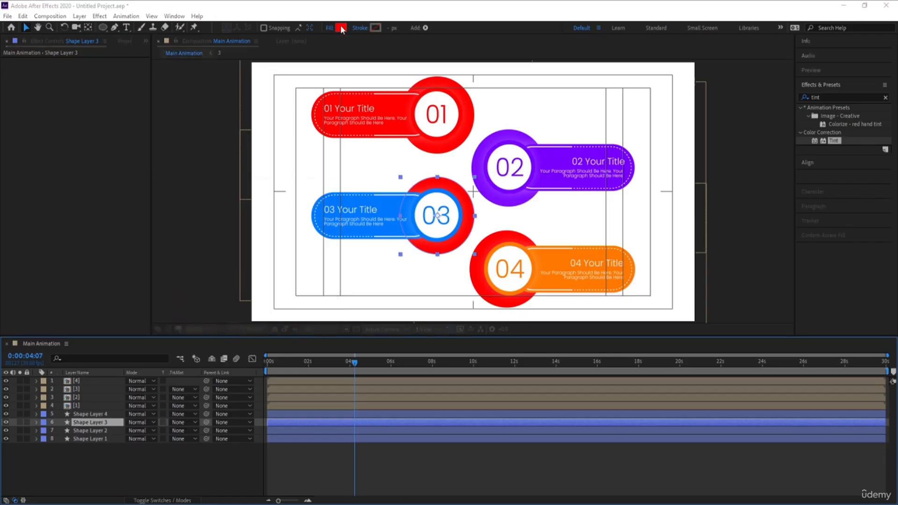
click(341, 28)
click(297, 253)
click(391, 204)
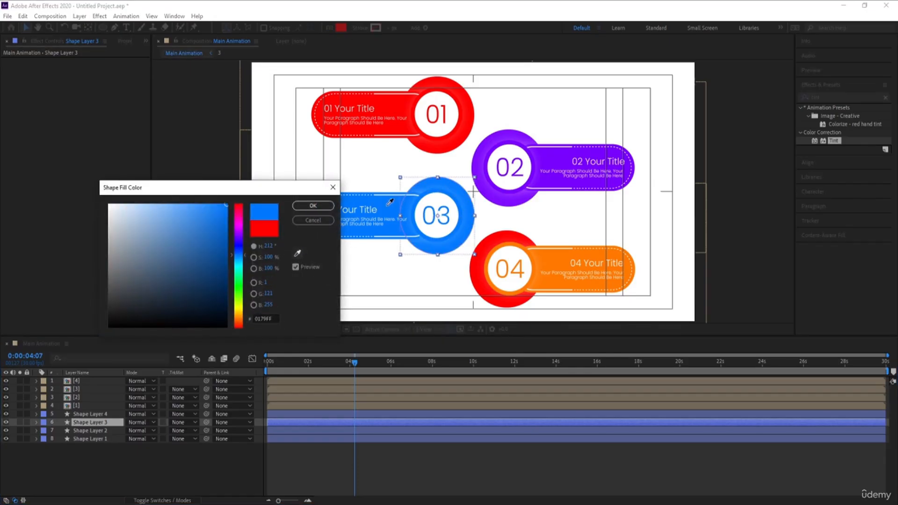
click(305, 207)
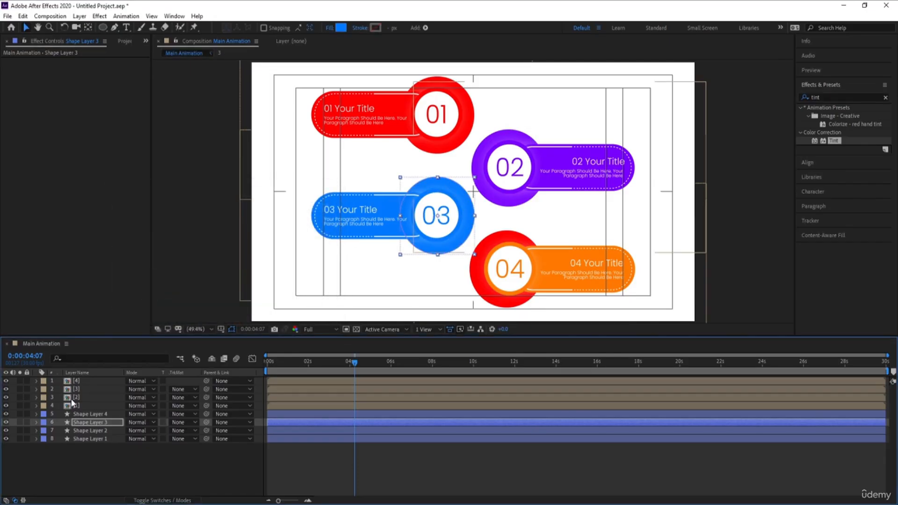
- Set Shape Layer 4's fill to orange FF7901 by sampling the colour of the 04 badge
click(89, 414)
click(341, 29)
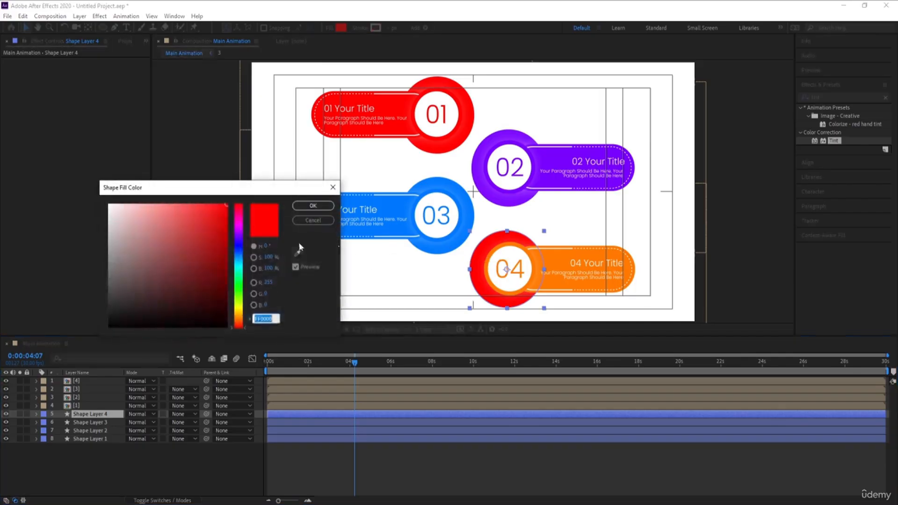
click(298, 254)
click(570, 254)
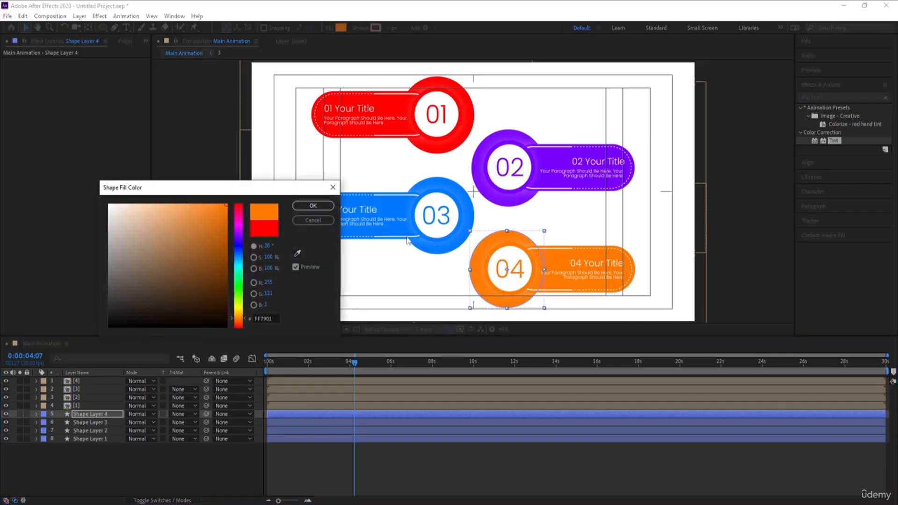
click(313, 206)
- Pre-compose Shape Layers 1 to 4 into a new composition named Sphers
click(86, 440)
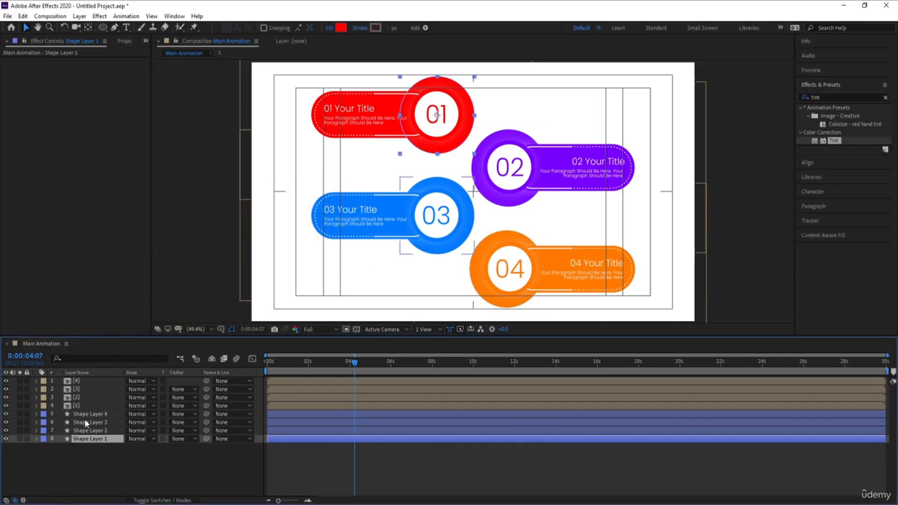
shift+click(83, 415)
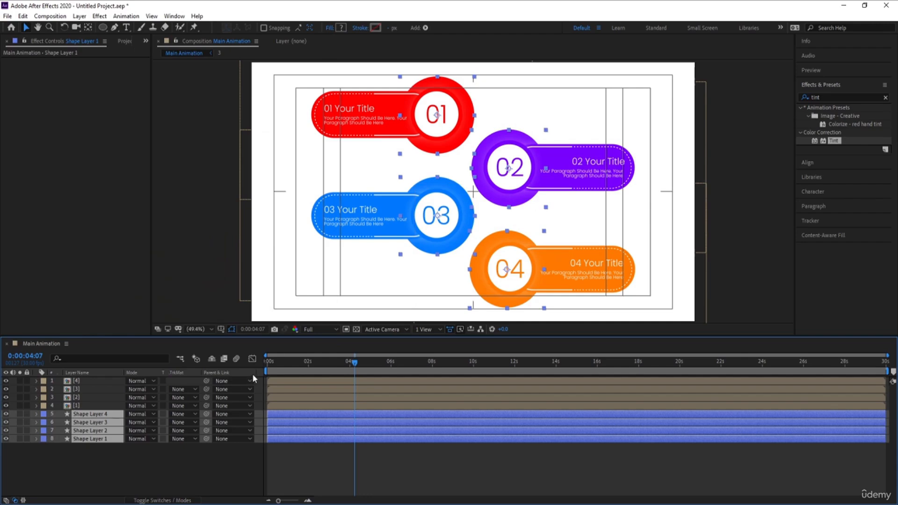
key(ctrl+shift+c)
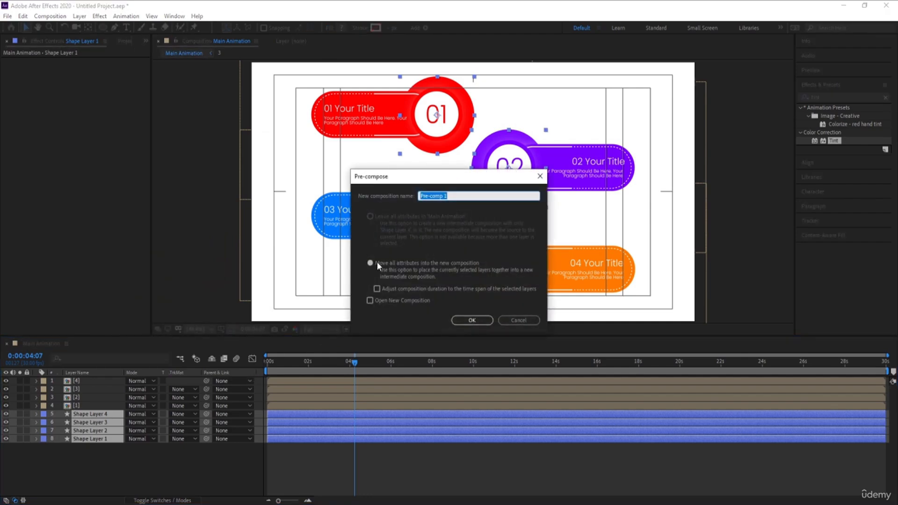
text(Sphers)
key(Return)
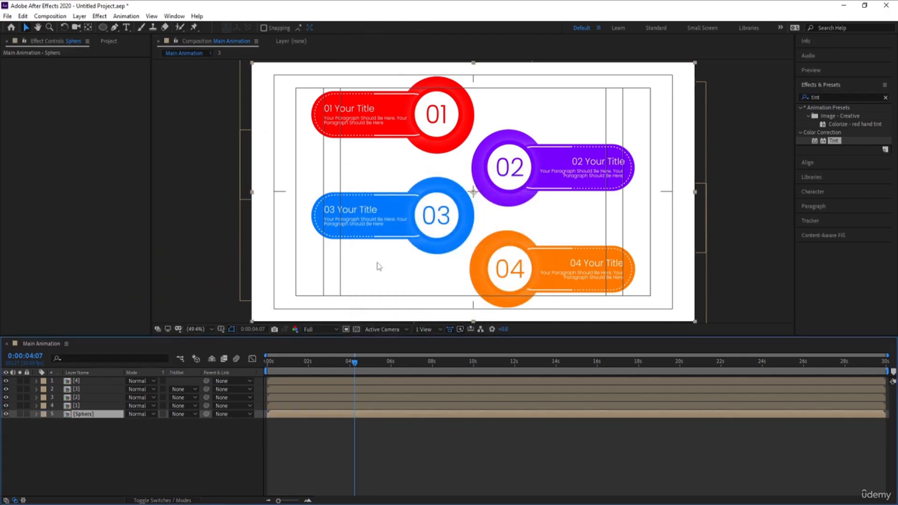
- Open the Sphers composition and add an adjustment layer above the four circles
double_click(73, 414)
right_click(145, 434)
mouse_move(196, 327)
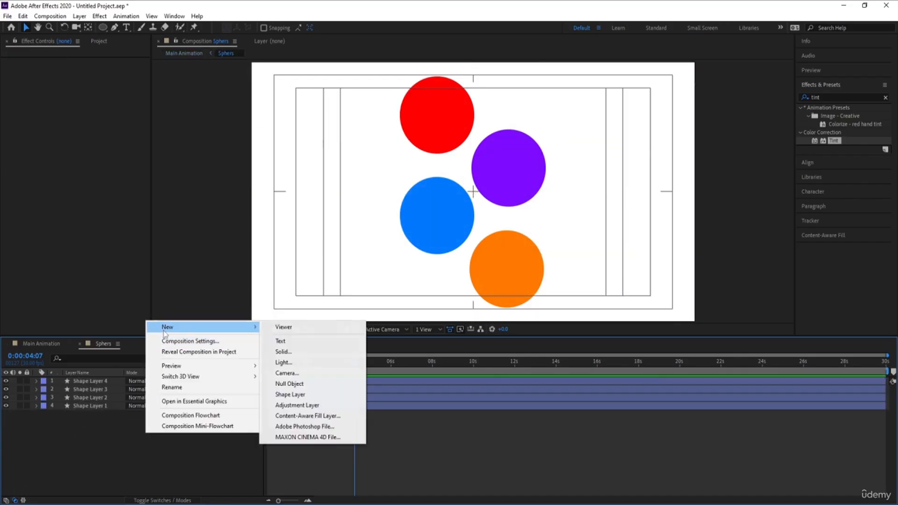
click(309, 405)
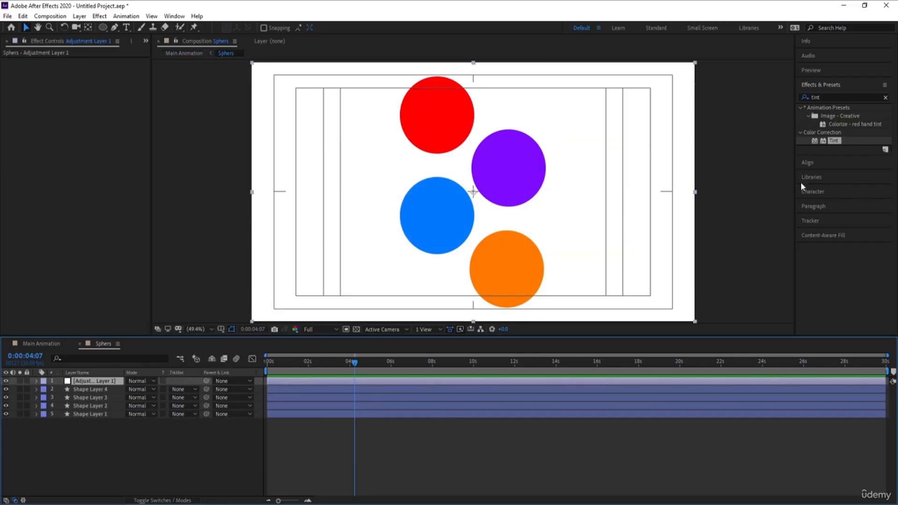
- Apply Gaussian Blur to the adjustment layer and set its Blurriness to 93.7
click(827, 96)
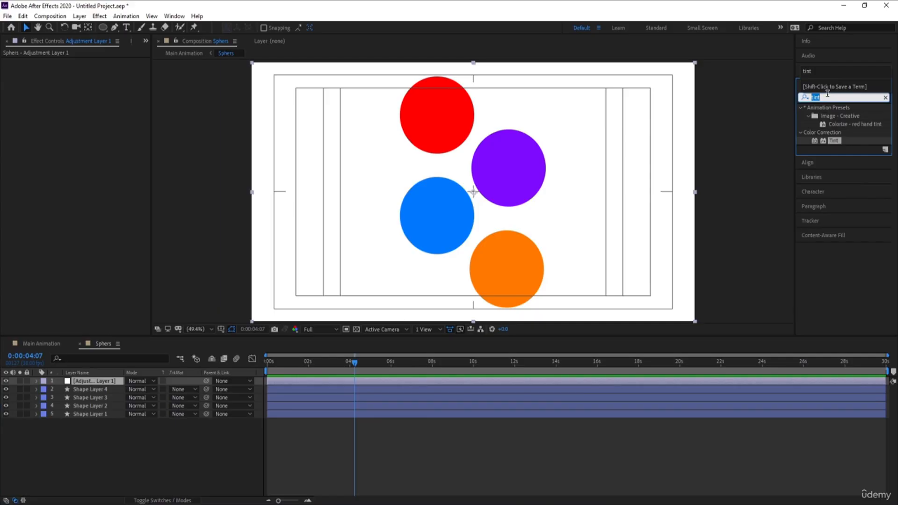
text(gua)
key(BackSpace)
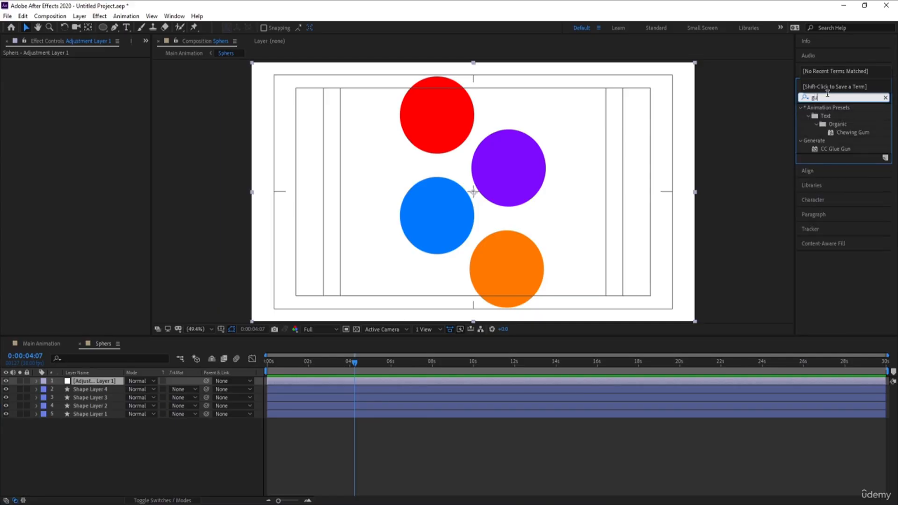
text(blur)
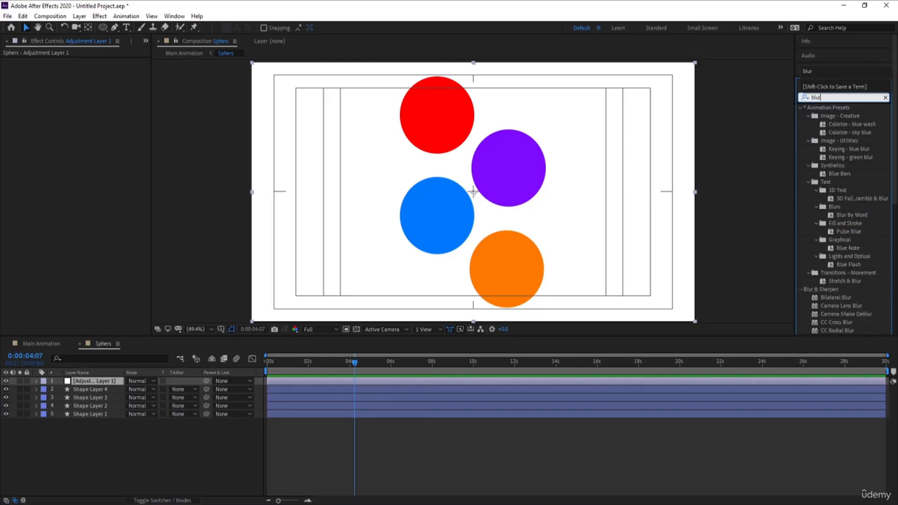
double_click(849, 296)
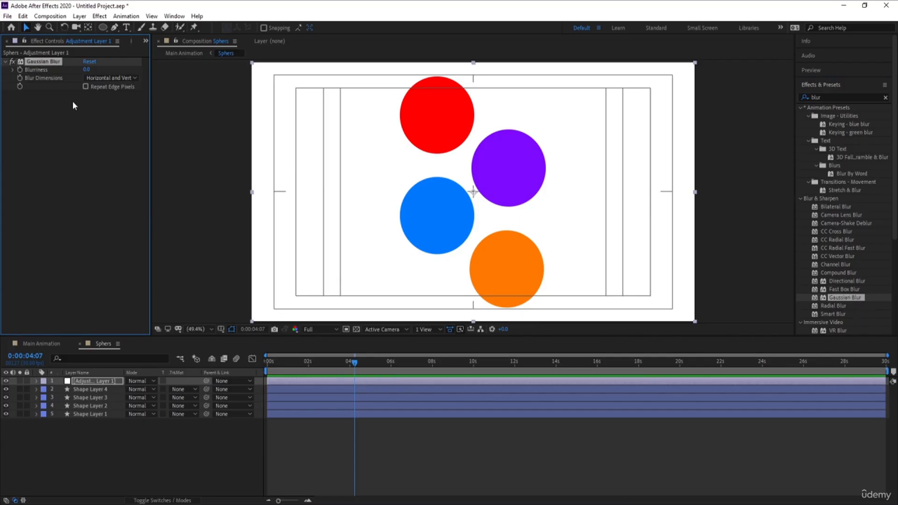
drag(104, 72, 150, 72)
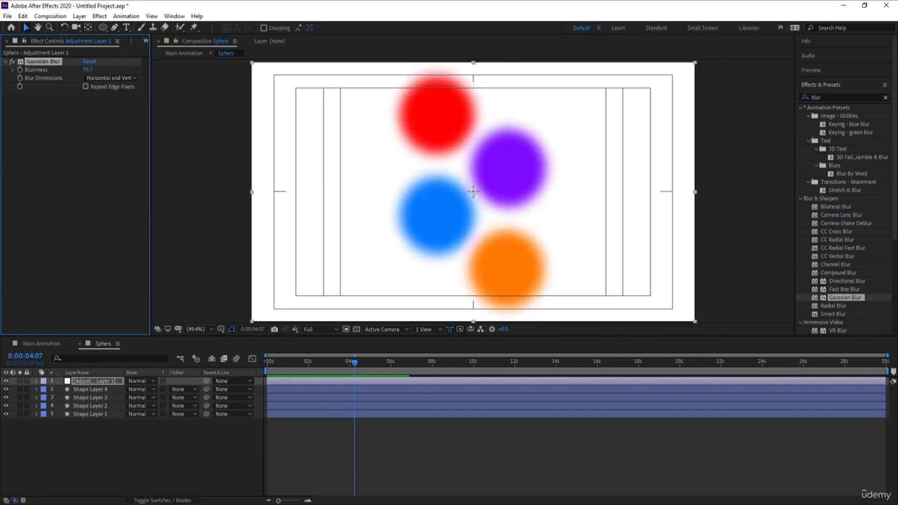
- Apply Simple Choker to the adjustment layer and raise its Choke Matte to about 33.5
click(838, 97)
key(BackSpace)
key(BackSpace)
key(BackSpace)
key(BackSpace)
text(simpl)
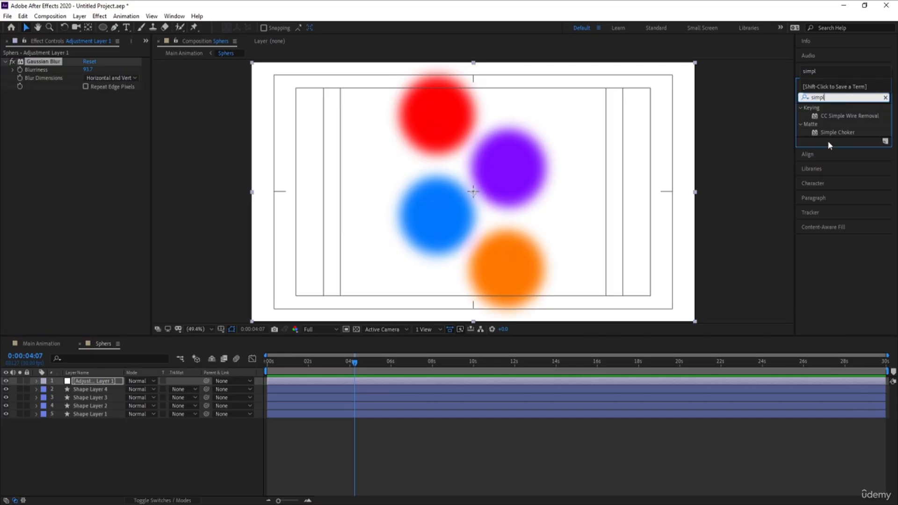
double_click(843, 134)
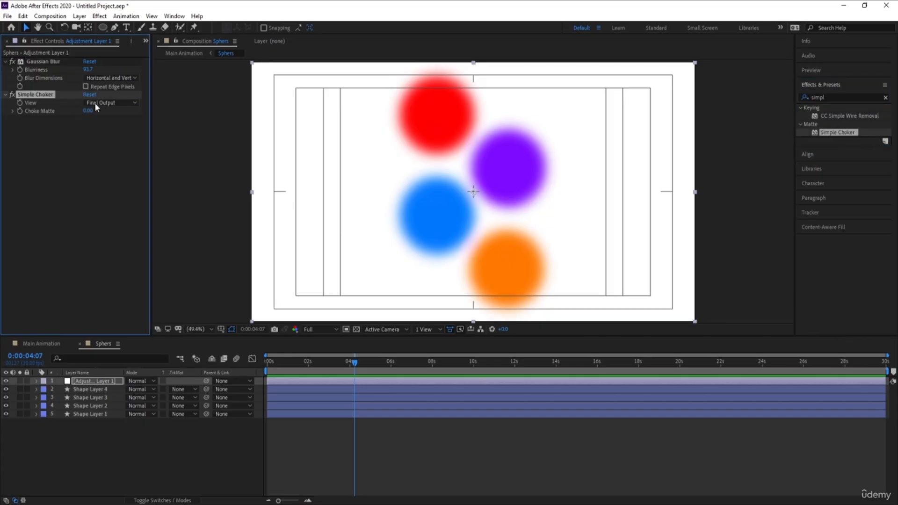
drag(90, 115, 250, 112)
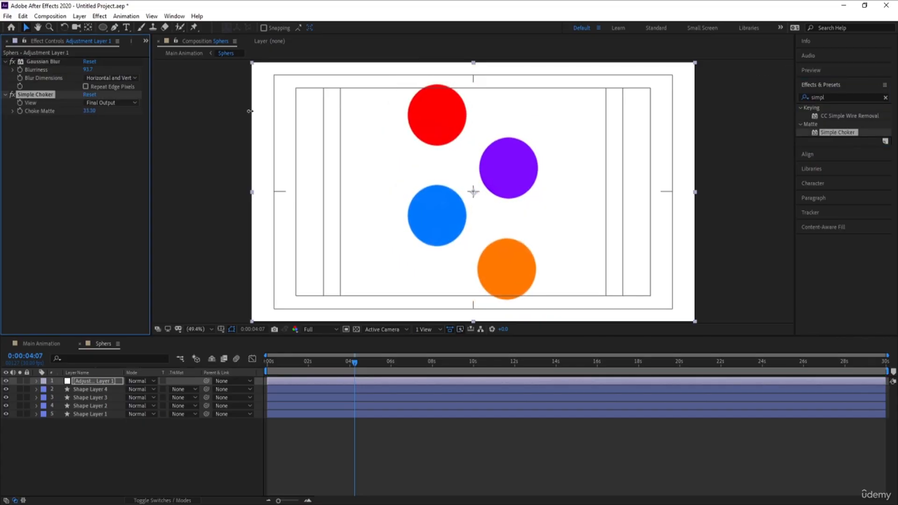
- Scale all four circle shape layers in Sphers to 122%
click(89, 390)
shift+click(82, 414)
key(s)
drag(143, 397, 151, 397)
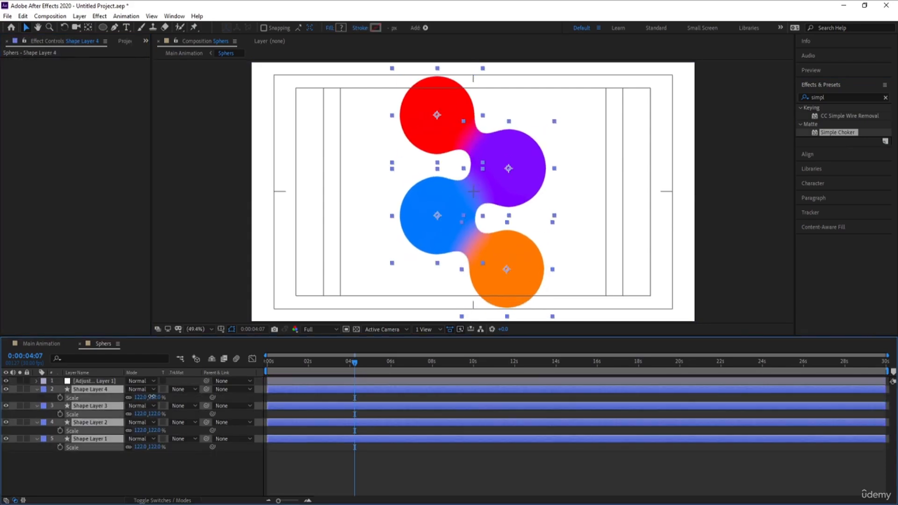
- Set the adjustment layer's Gaussian Blur Blurriness to 155.3 and its Choke Matte to 45
click(102, 381)
drag(88, 69, 407, 70)
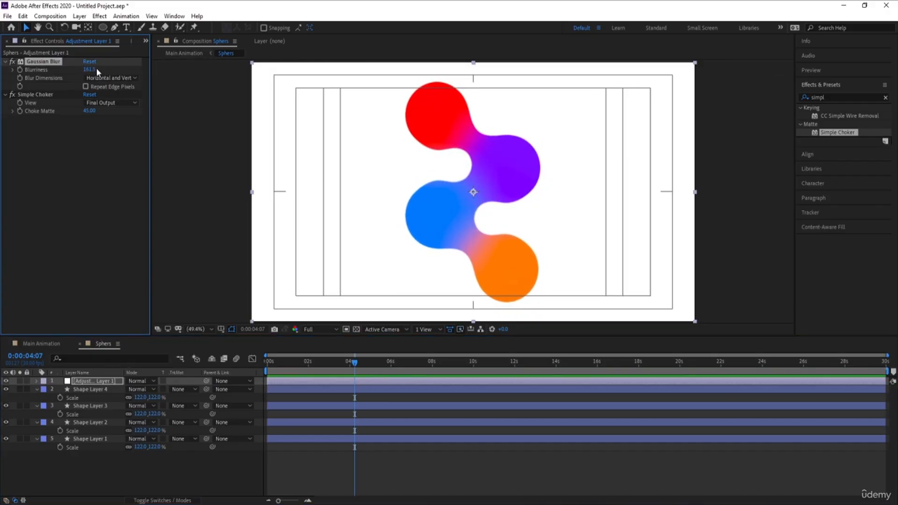
drag(98, 71, 68, 71)
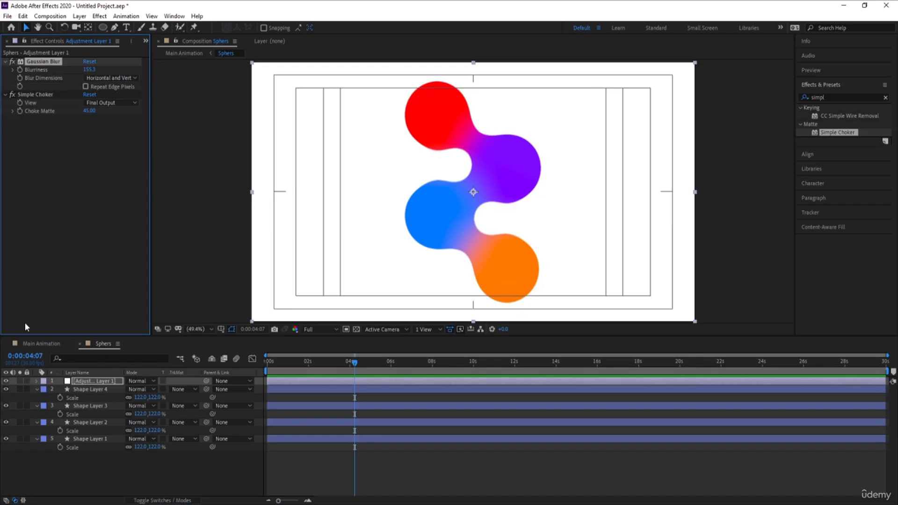
- In Main Animation, apply Drop Shadow to the 1 composition and set its Softness to 206
click(54, 346)
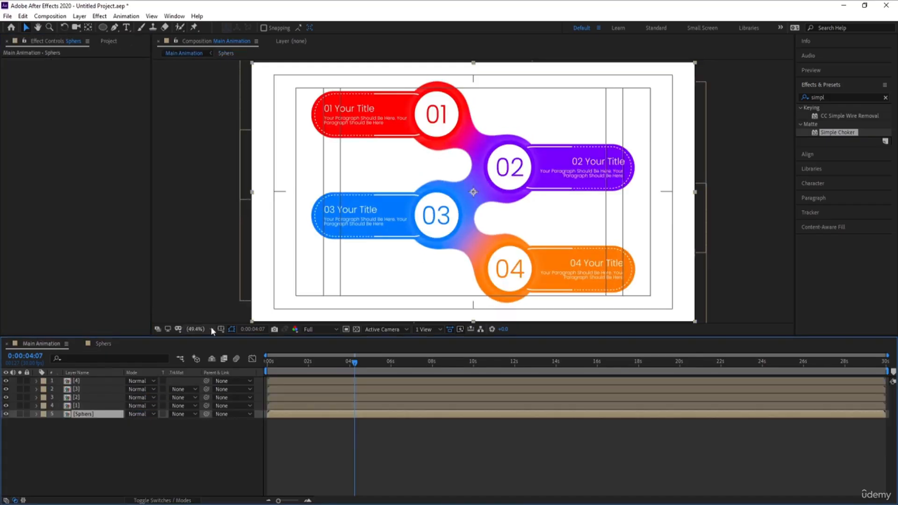
click(83, 425)
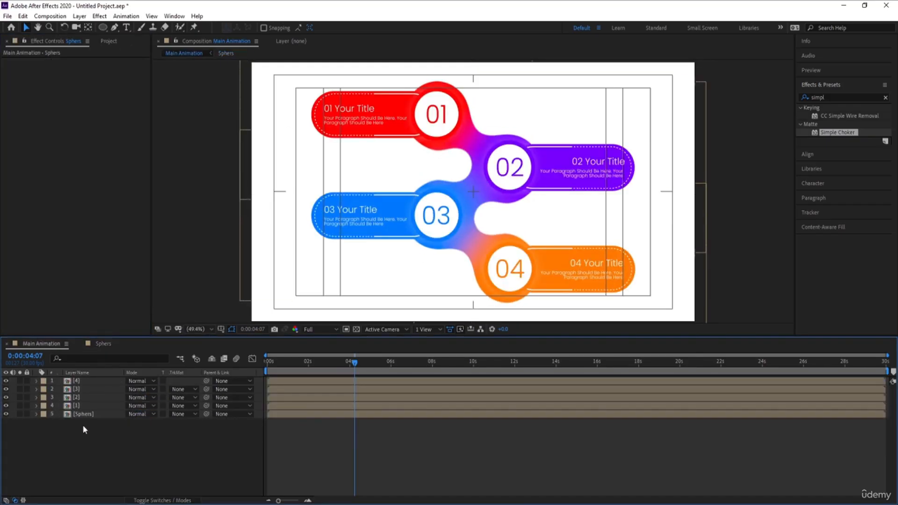
click(78, 405)
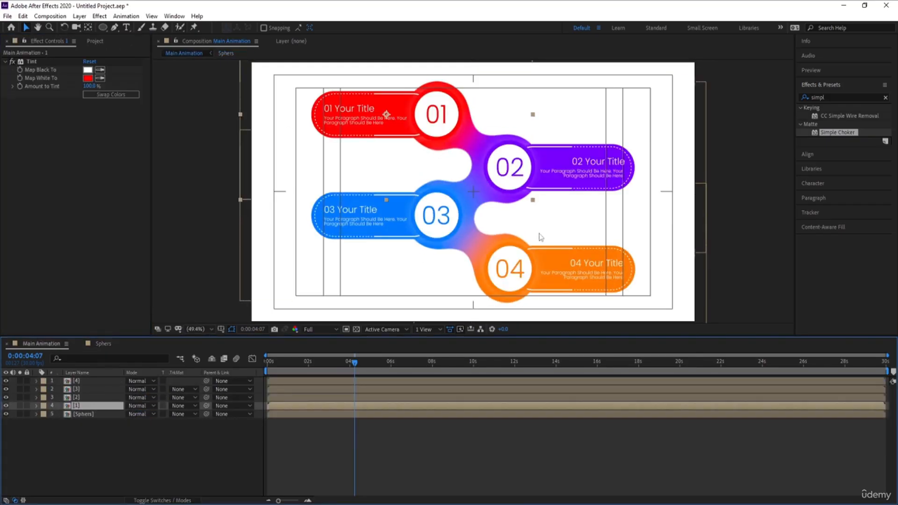
click(840, 97)
text(drop)
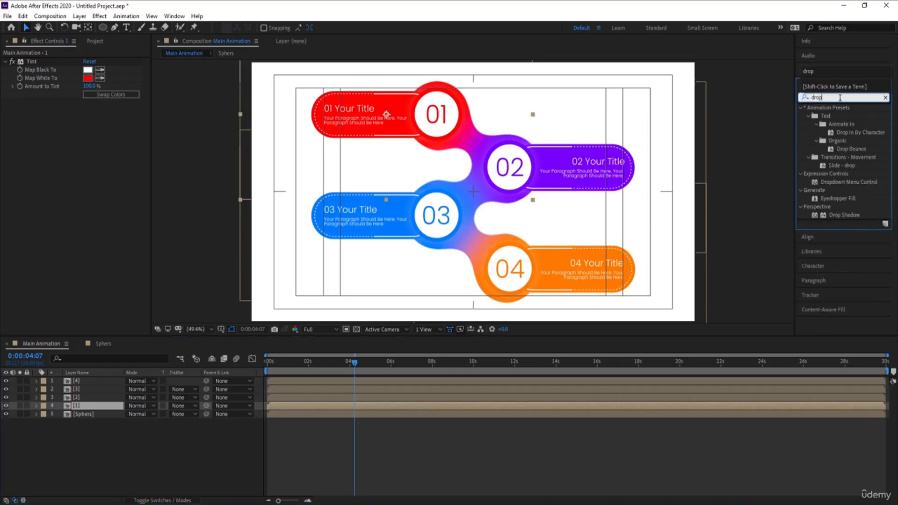
double_click(843, 215)
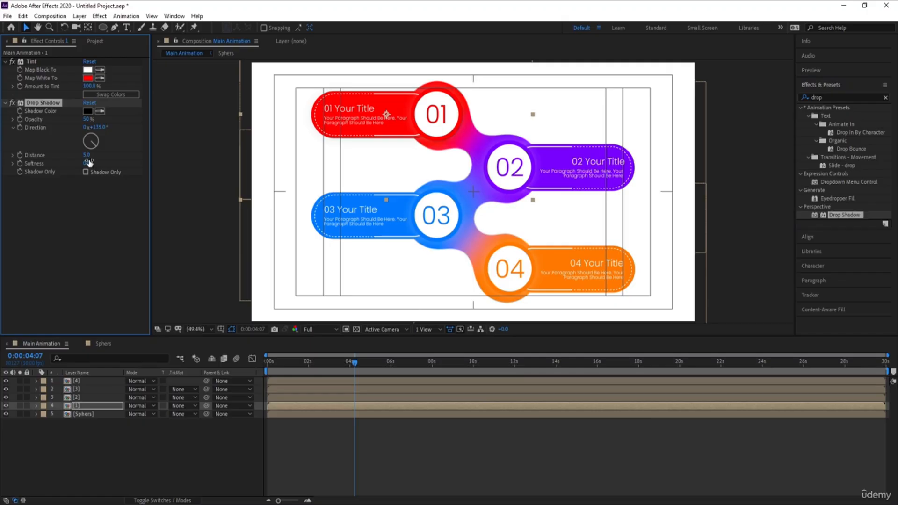
drag(89, 163, 157, 159)
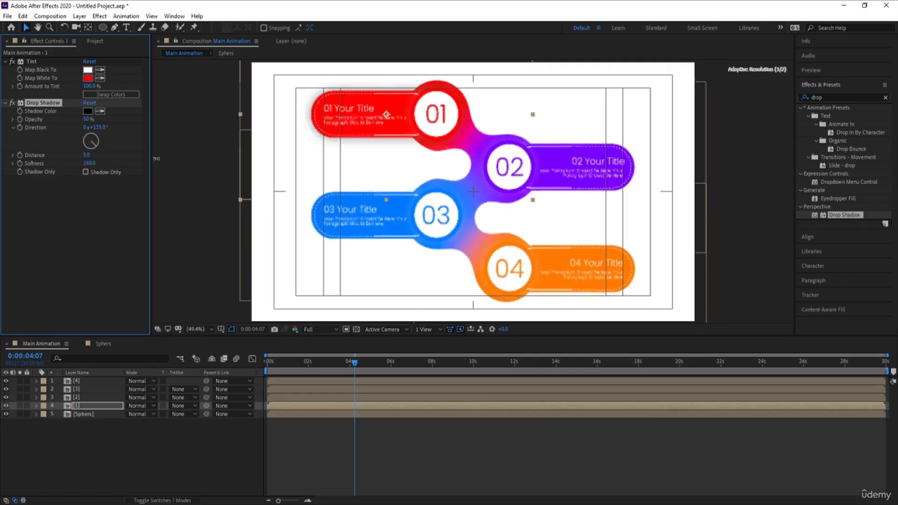
- Set the Drop Shadow's colour to white FFFFFF and its Opacity to 100%, and duplicate the effect on the 1 composition
click(88, 111)
text(ffffff)
key(Return)
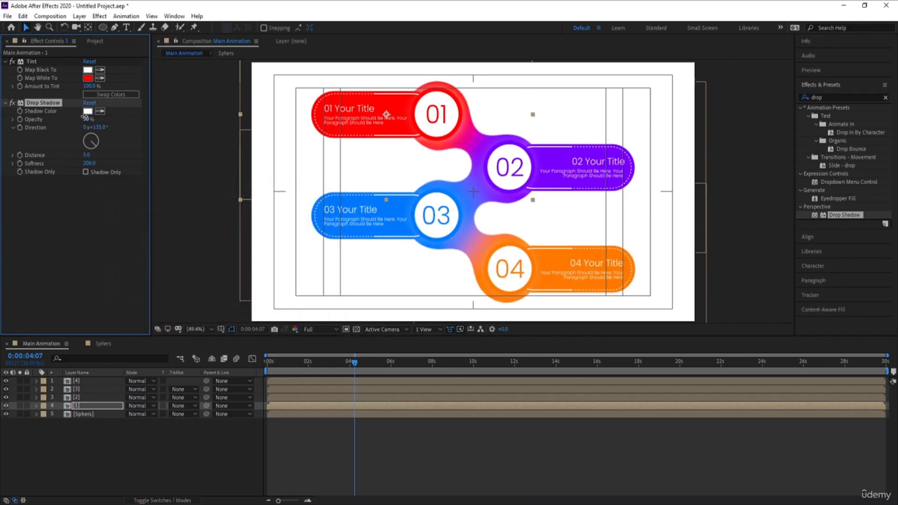
drag(84, 117, 374, 114)
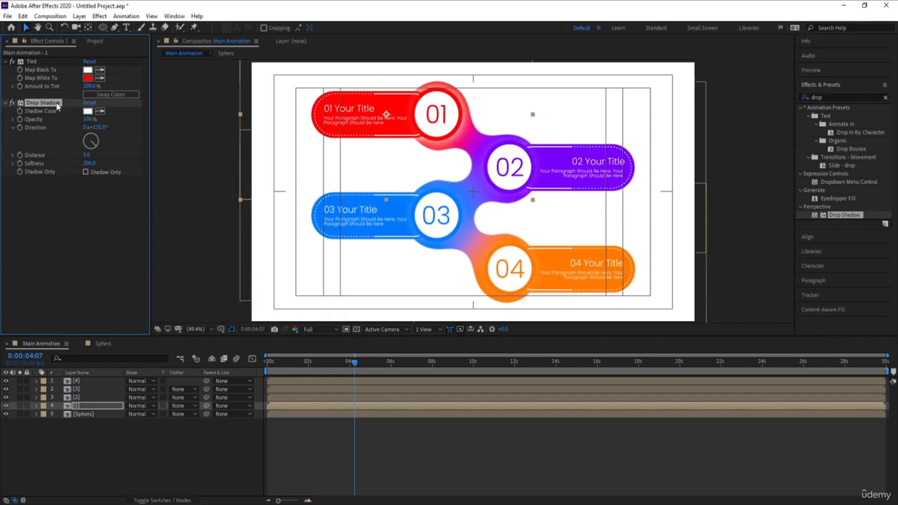
key(ctrl+d)
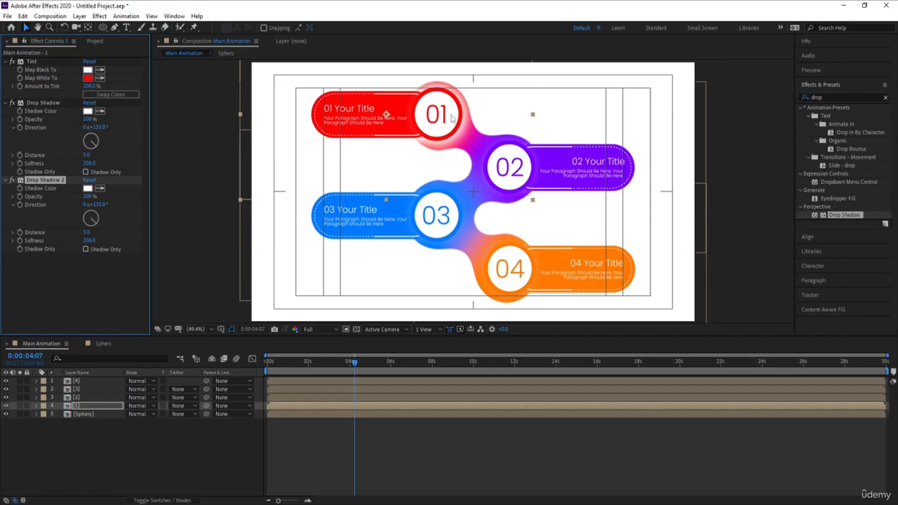
- Undo the duplicated Drop Shadow on the 1 composition and copy the remaining one onto compositions 2, 3 and 4
key(ctrl+z)
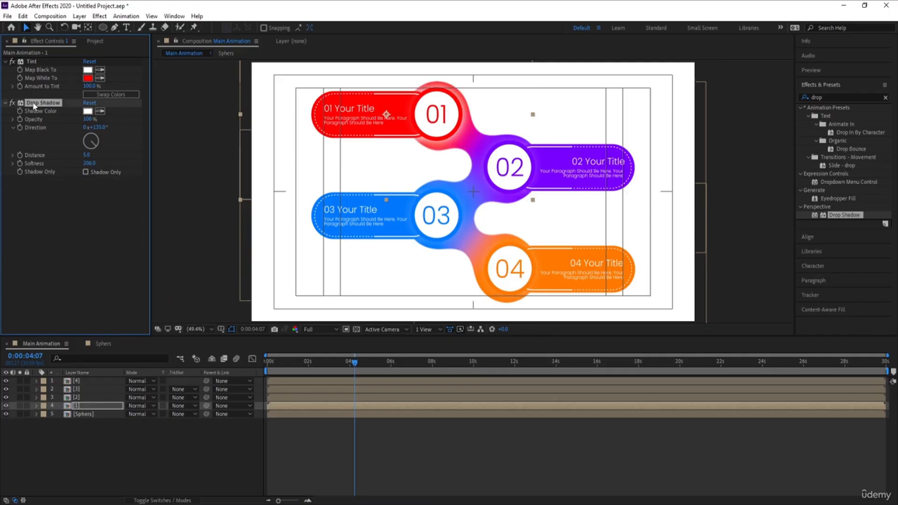
click(78, 397)
click(77, 372)
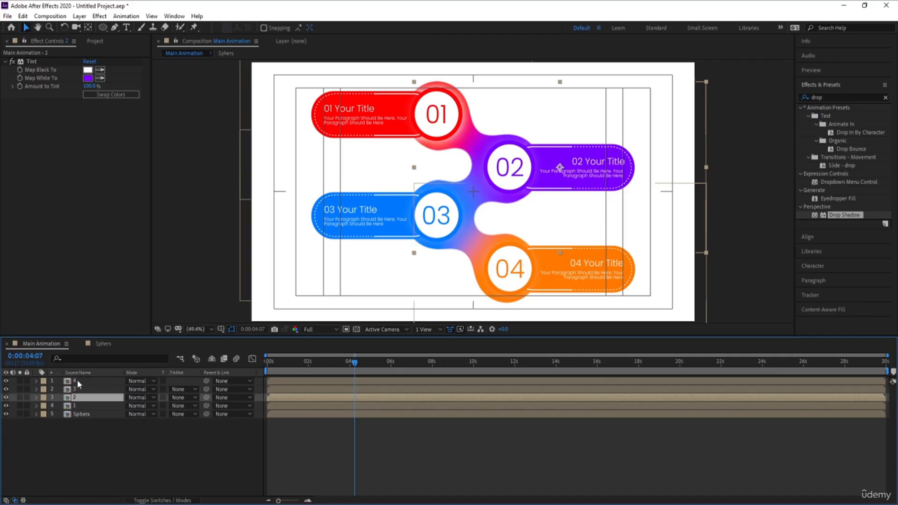
shift+click(78, 380)
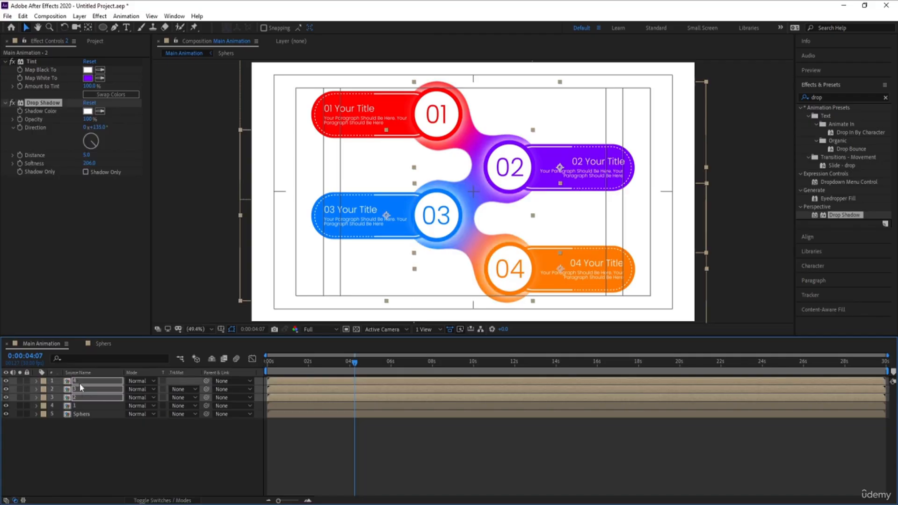
click(172, 465)
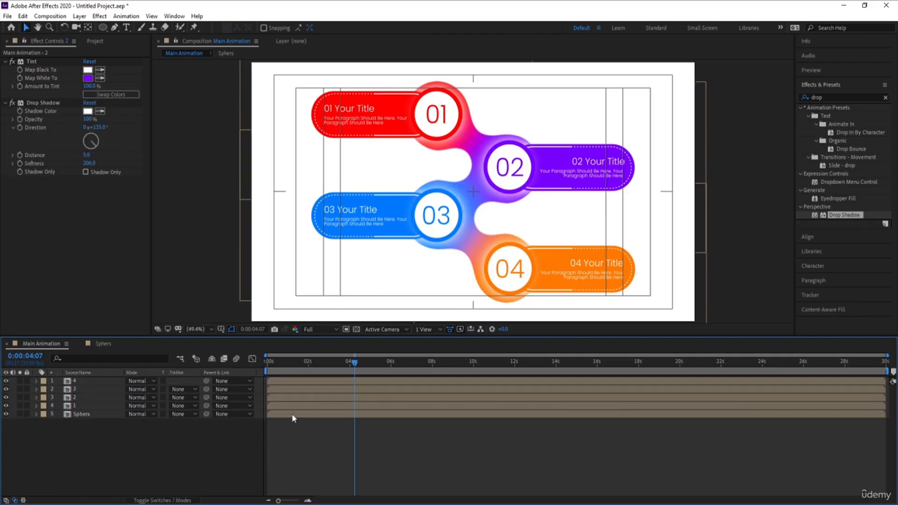
- In the Sphers composition, add a Scale keyframe at 0:00 to all four circle shape layers
click(121, 344)
drag(301, 361, 268, 361)
click(80, 440)
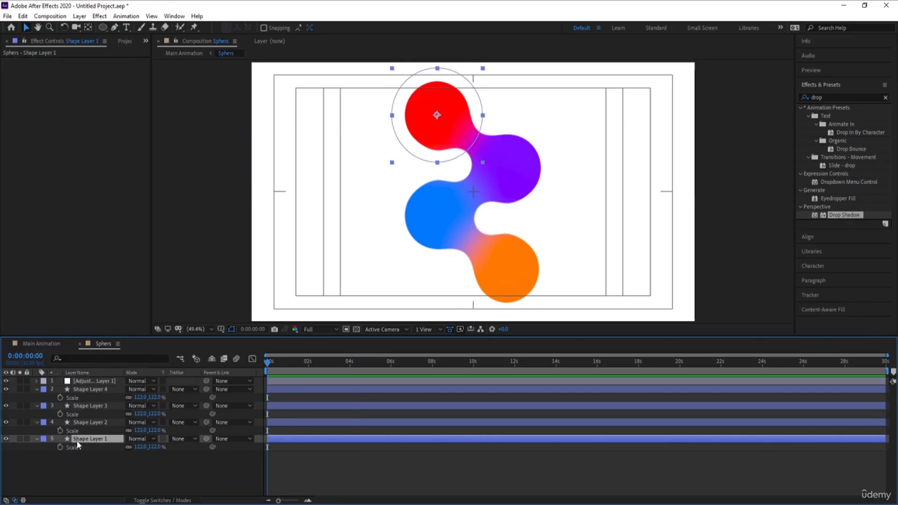
shift+click(78, 392)
key(alt+shift+s)
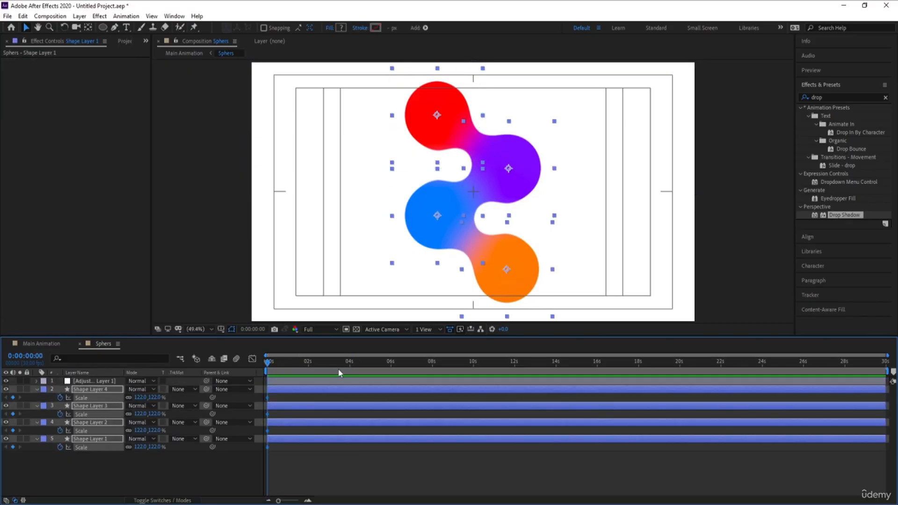
- Animate the Scale of all four circles from 0% at 0:00 to 122% at 1:20, with eased keyframes
key(equal)
key(equal)
key(equal)
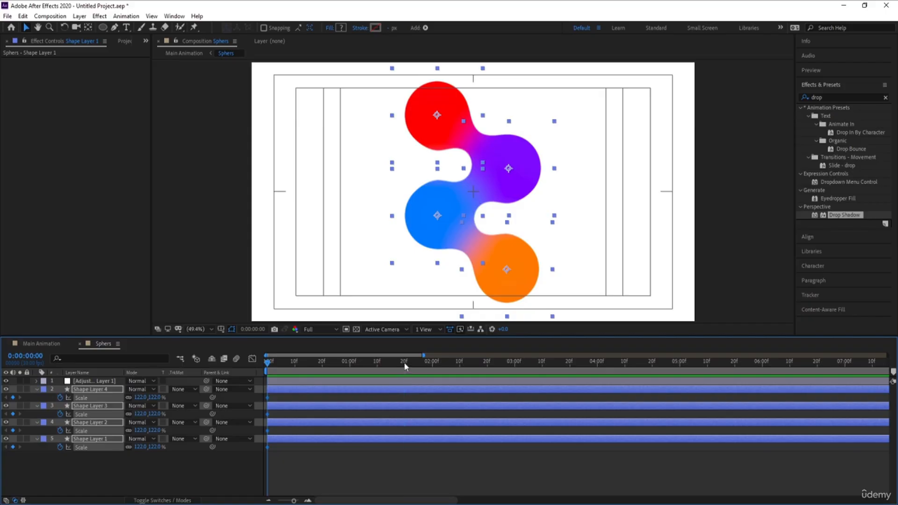
click(404, 363)
key(Home)
click(140, 397)
text(0)
key(Return)
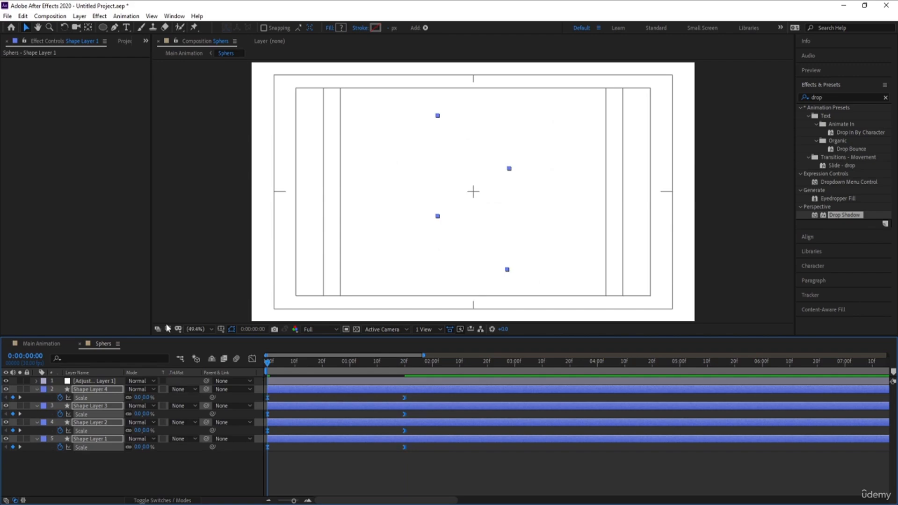
- Reshape the circles' Scale speed graph so they grow quickly at the start and slow down gradually towards the last keyframe
click(252, 360)
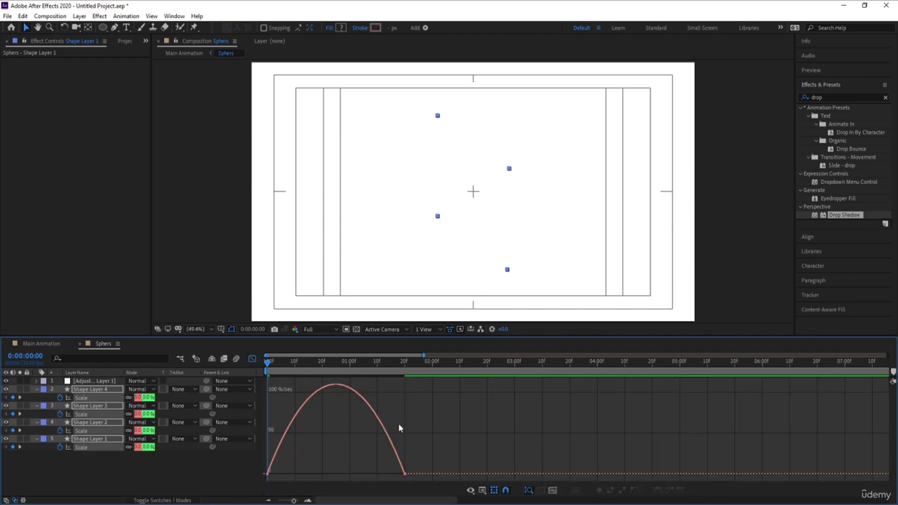
drag(414, 438, 299, 474)
drag(302, 432, 278, 471)
click(252, 359)
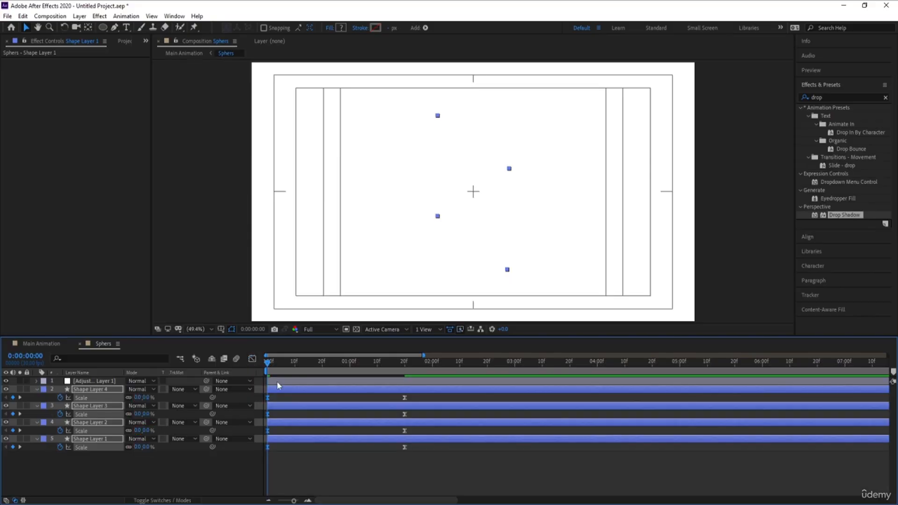
click(304, 458)
drag(320, 363, 320, 367)
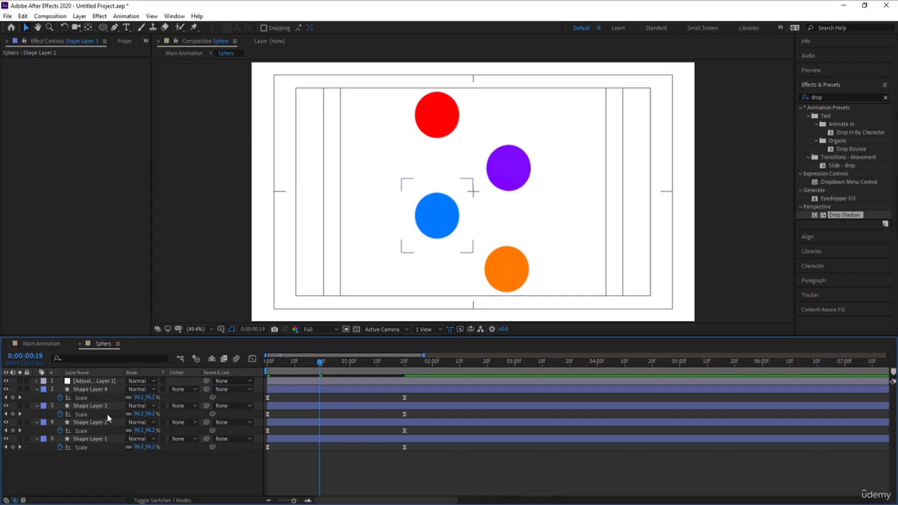
- Stagger the circle layers in Sphers, starting Shape Layer 2 at 0:10, Shape Layer 3 at 0:20 and Shape Layer 4 at 1:00
click(96, 406)
click(520, 169)
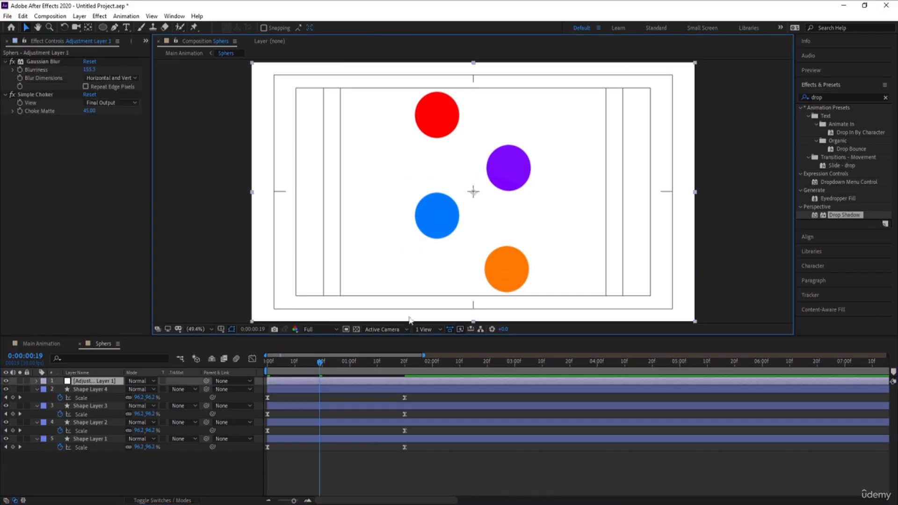
click(327, 423)
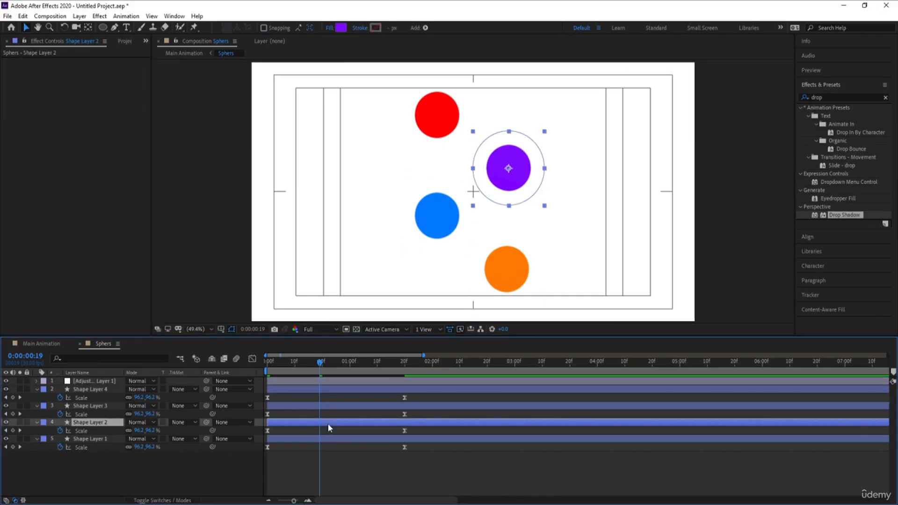
click(295, 368)
key(bracketleft)
click(323, 364)
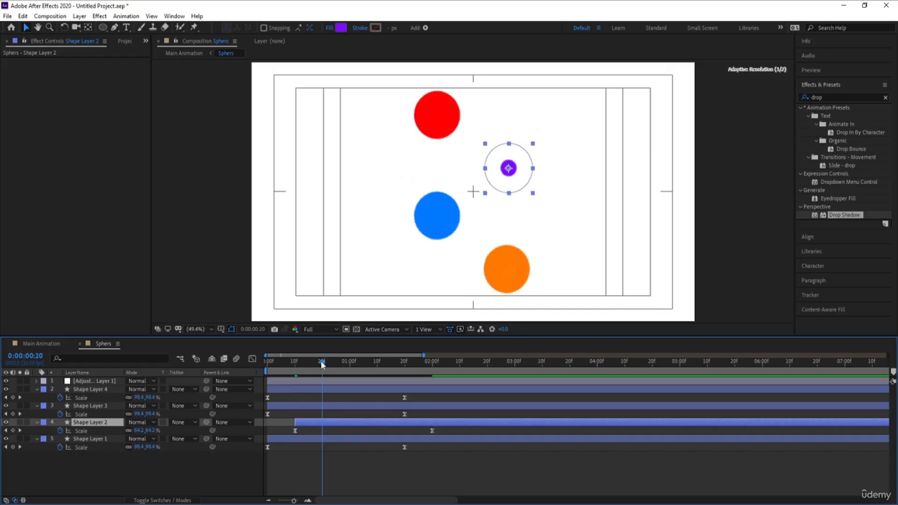
click(324, 405)
key(bracketleft)
click(350, 364)
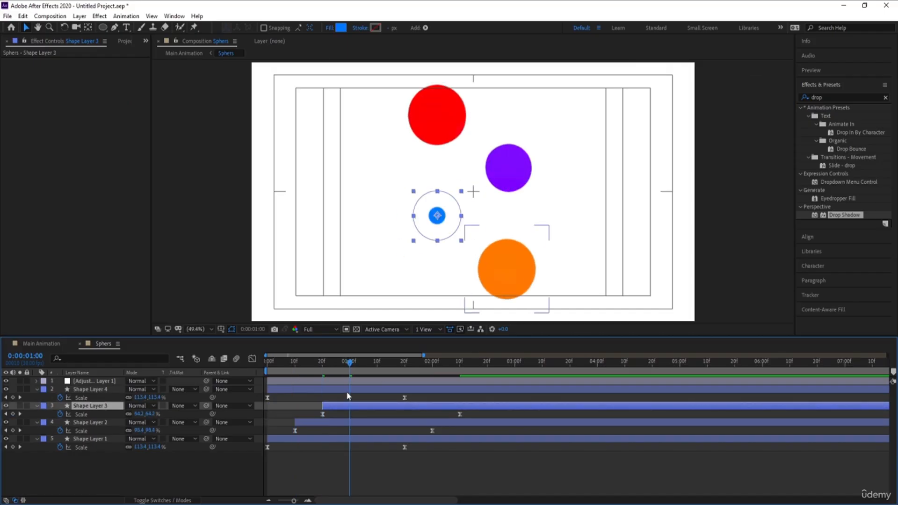
click(334, 390)
key(bracketleft)
key(space)
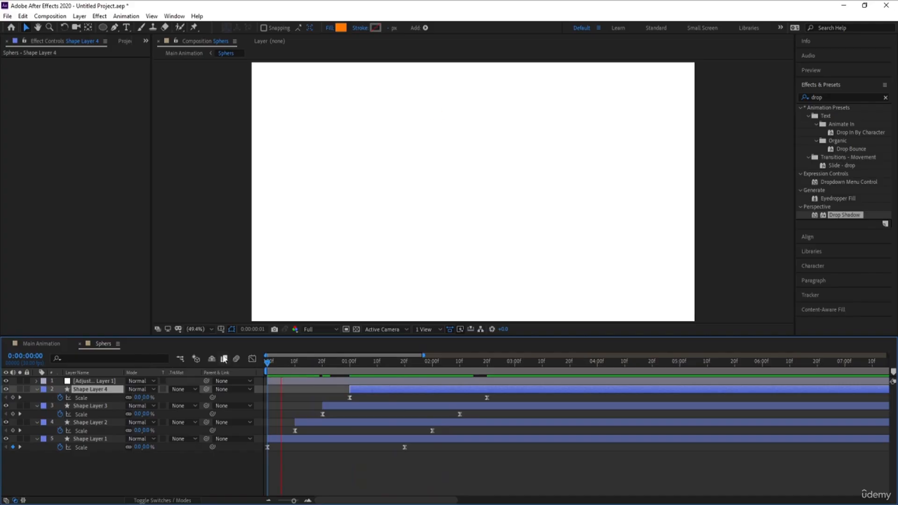
- In Main Animation, stagger the item layers, starting composition 2 at 0:10, composition 3 at 0:20 and composition 4 at 1:00
click(41, 344)
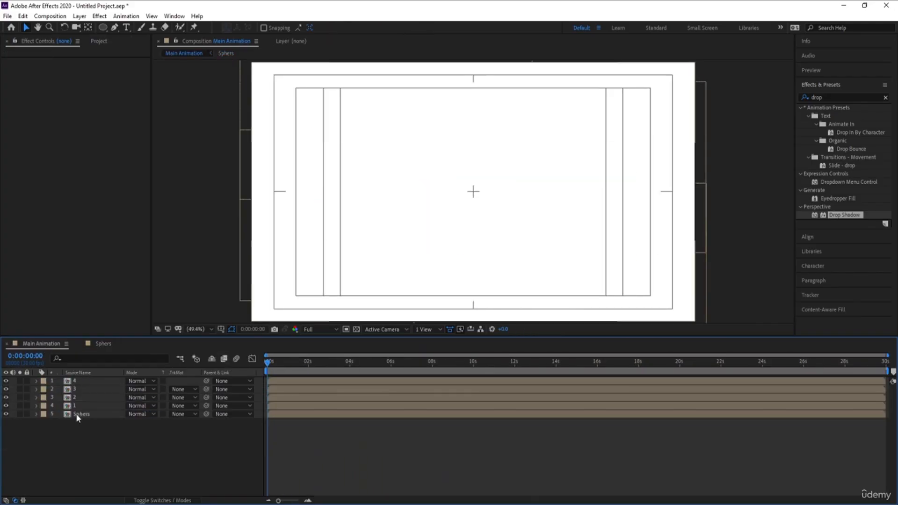
key(equal)
key(equal)
click(294, 362)
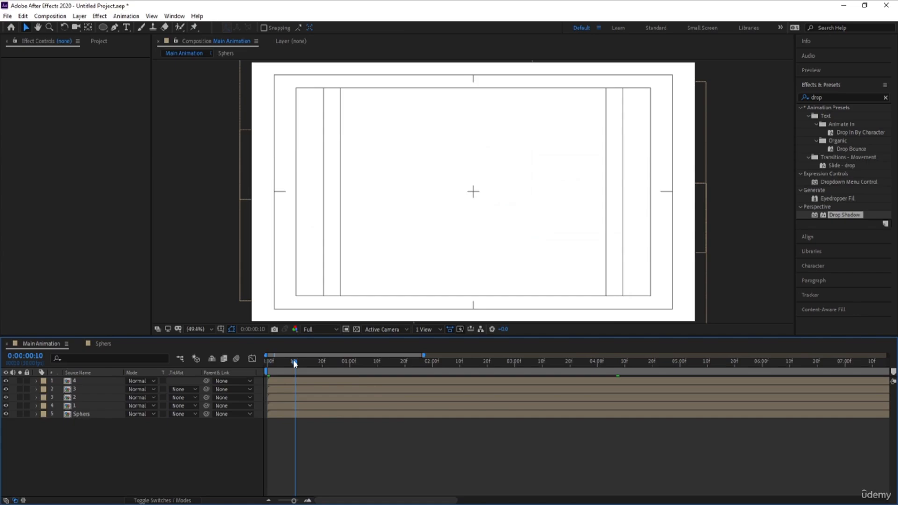
click(291, 397)
click(323, 362)
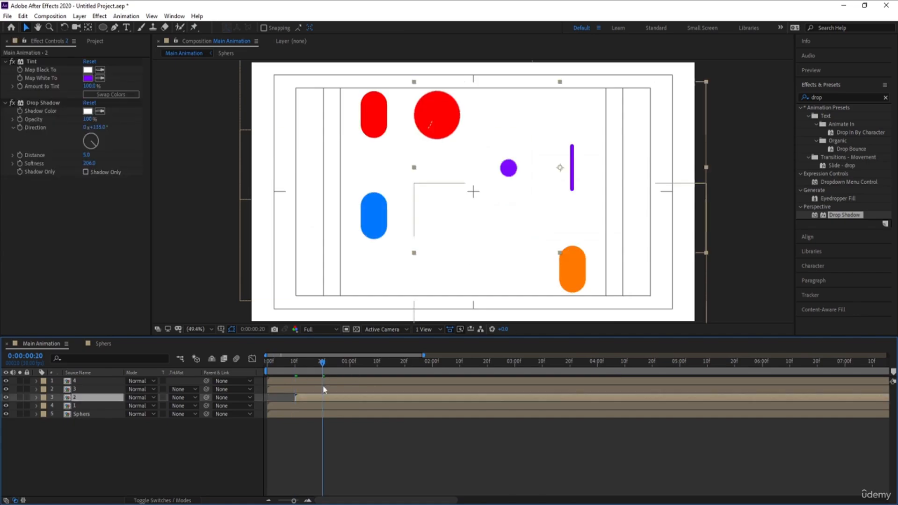
click(324, 389)
key(alt+bracketleft)
click(350, 364)
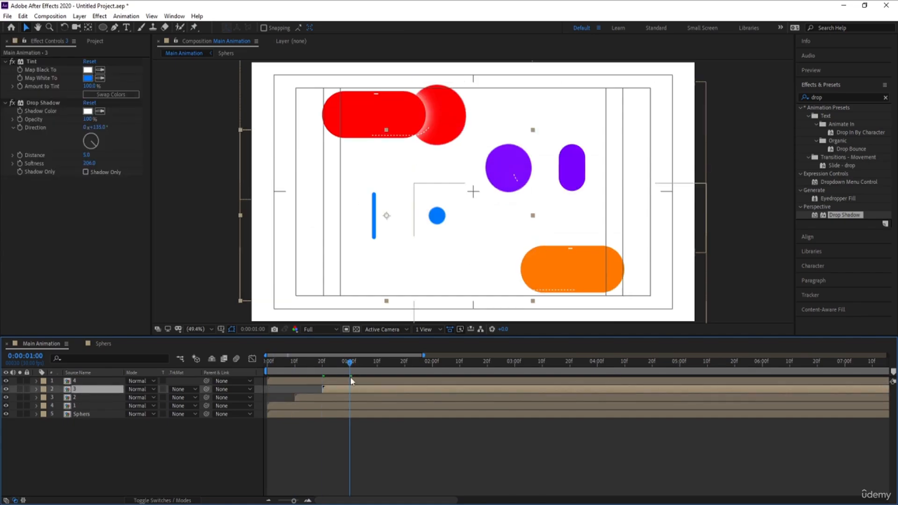
click(352, 382)
key(alt+bracketleft)
- Delay the start of the Sphers layer to about 2:24 and preview the animation at Quarter resolution
drag(304, 411, 519, 416)
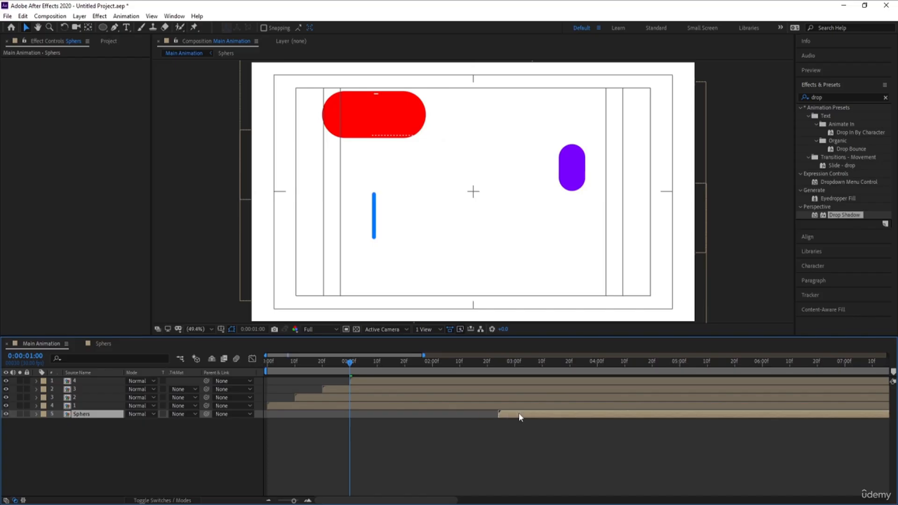
key(space)
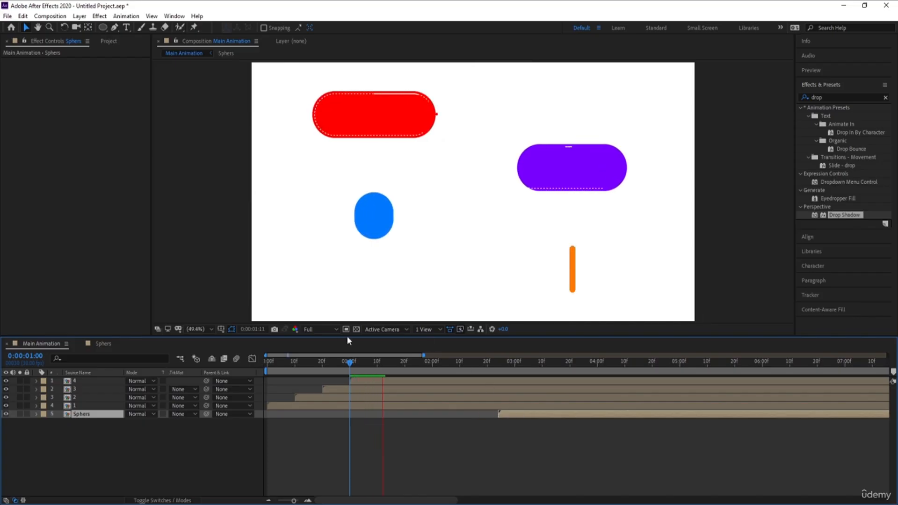
click(323, 330)
click(322, 389)
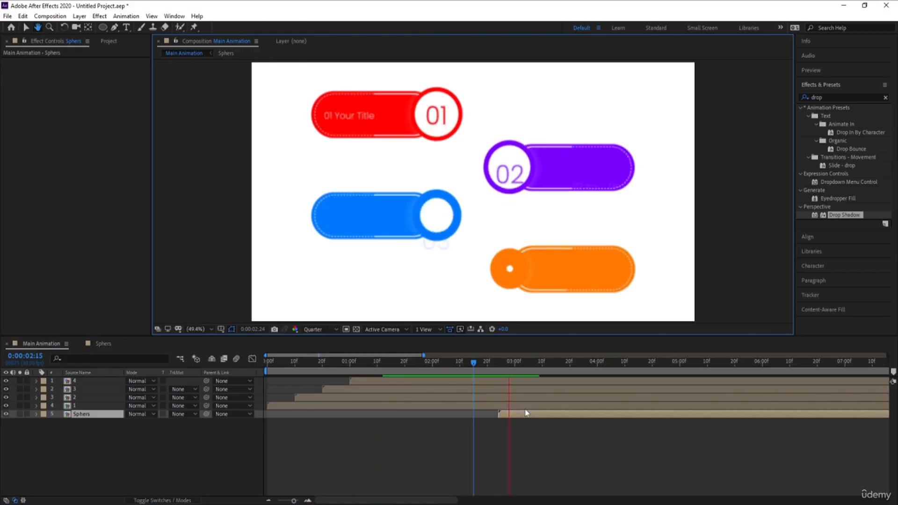
key(space)
key(space)
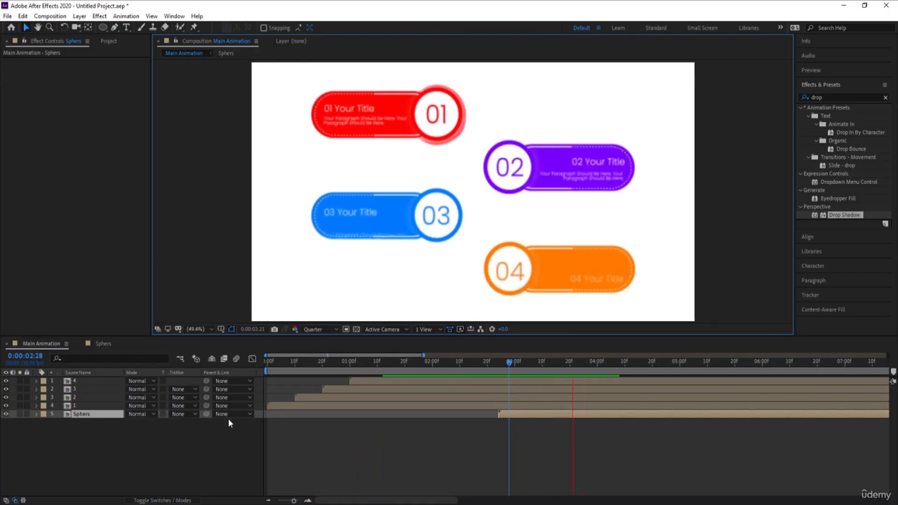
key(space)
key(space)
key(space)
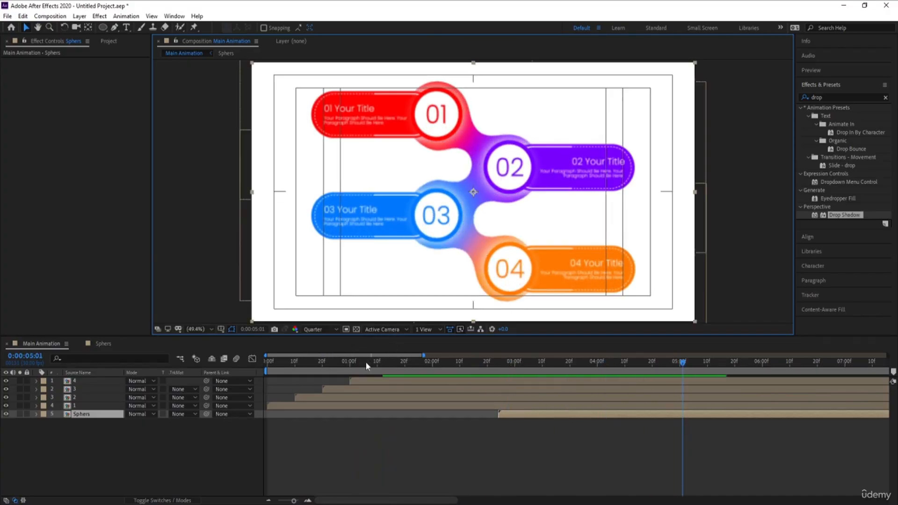
- Start the Sphers layer at 1:11 in Main Animation, preview the timing, and set the viewer resolution to Full
drag(336, 362, 381, 367)
key([)
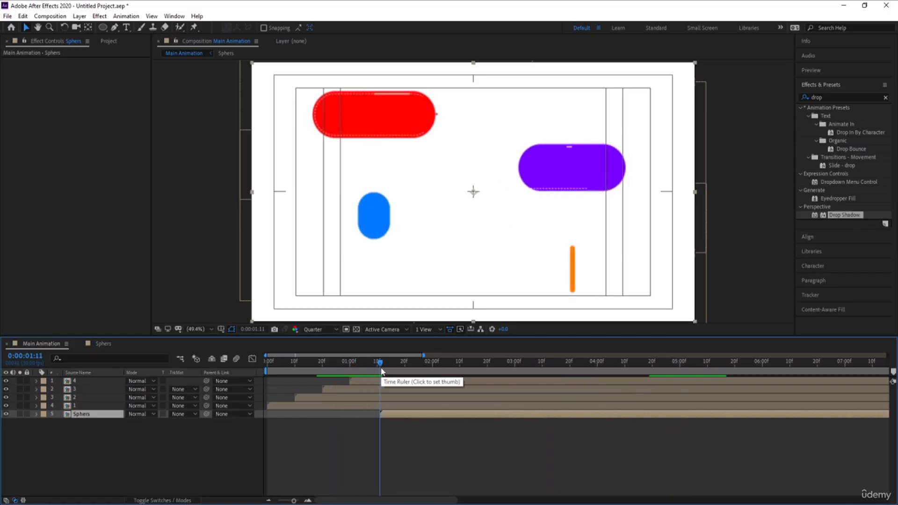
key(space)
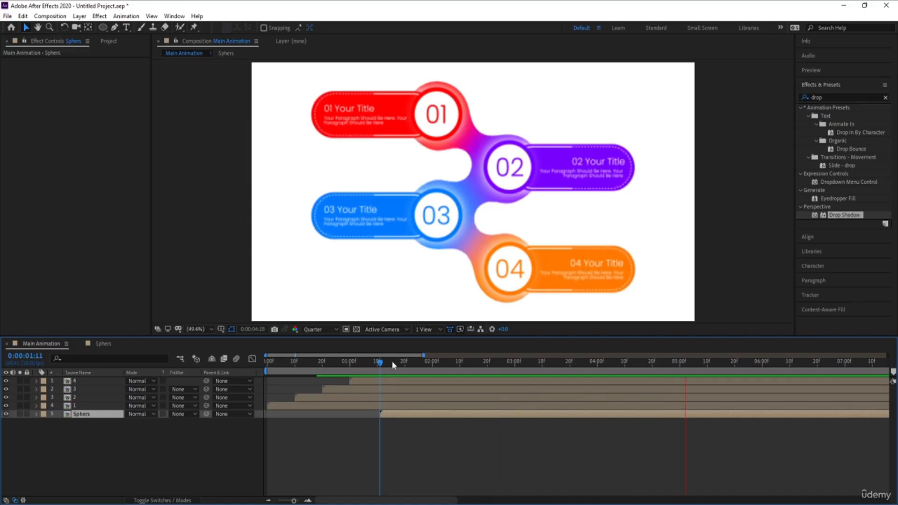
key(space)
key(minus)
key(minus)
key(minus)
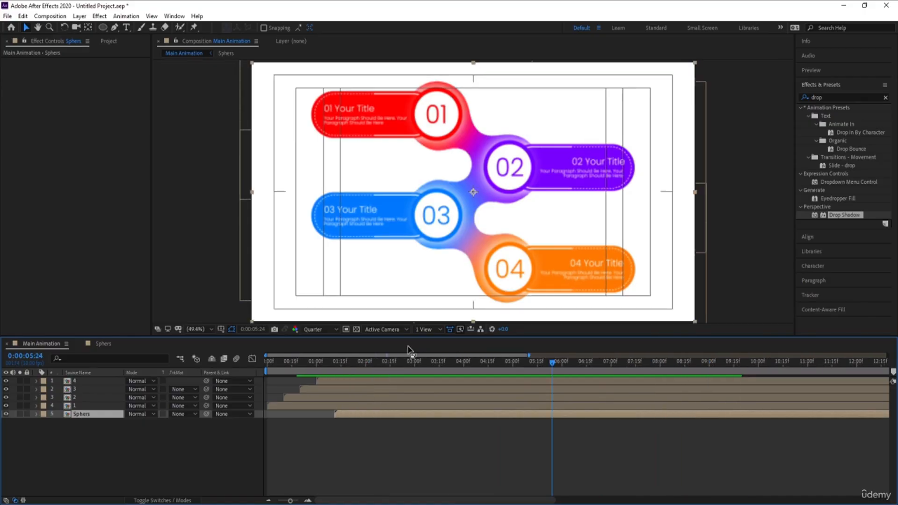
click(322, 330)
click(319, 351)
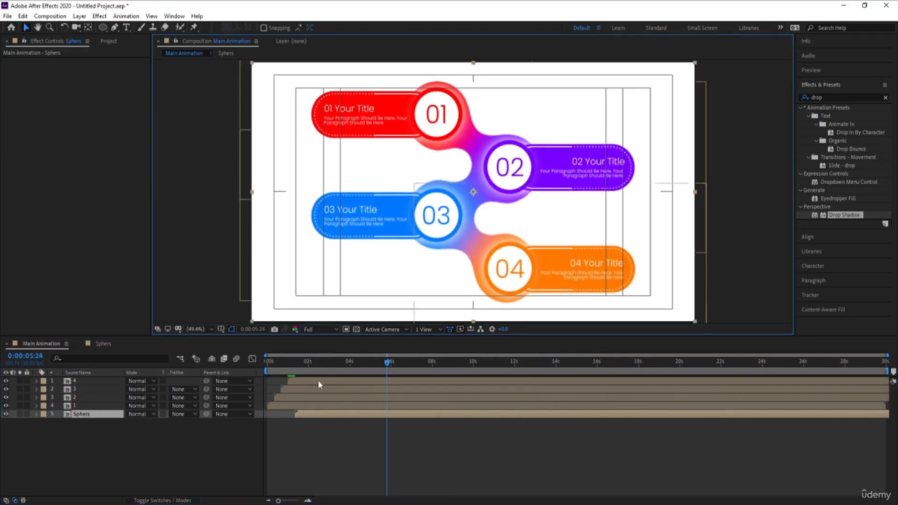
- Create a white 1920 x 1080 solid in Main Animation and place it beneath all other layers
click(177, 447)
key(ctrl+y)
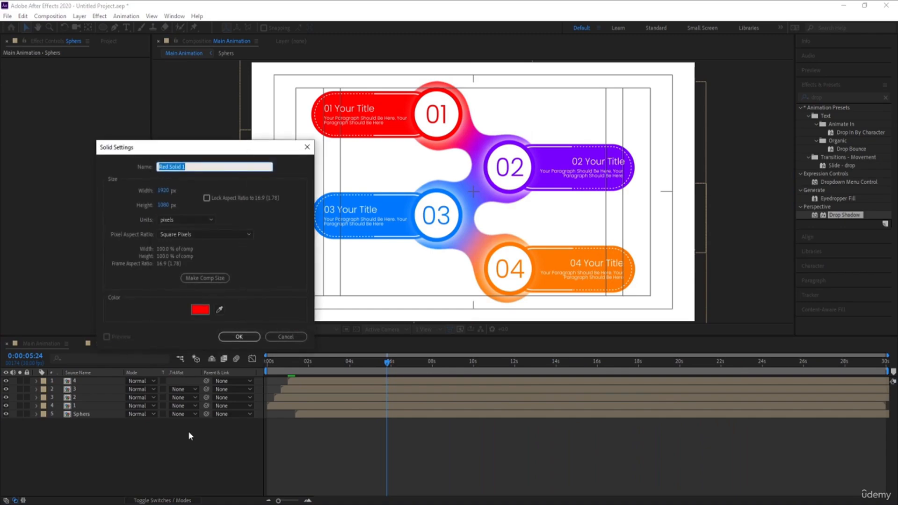
click(219, 309)
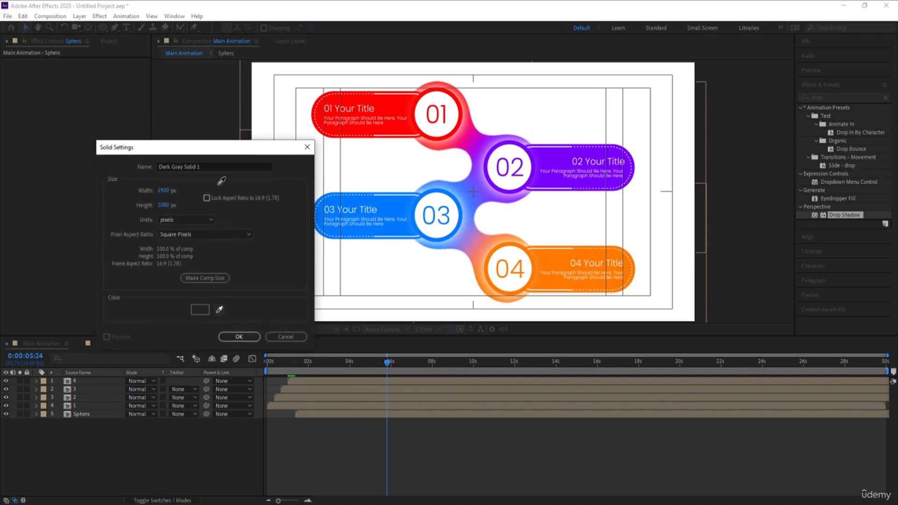
click(216, 146)
key(Return)
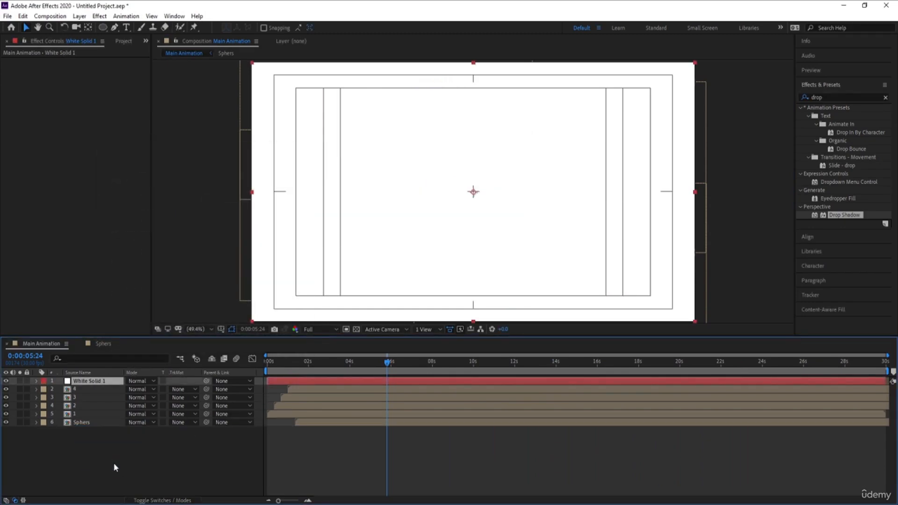
key(ctrl+shift+bracketleft)
- Create a black solid directly above the white solid as a dark background
key(ctrl+y)
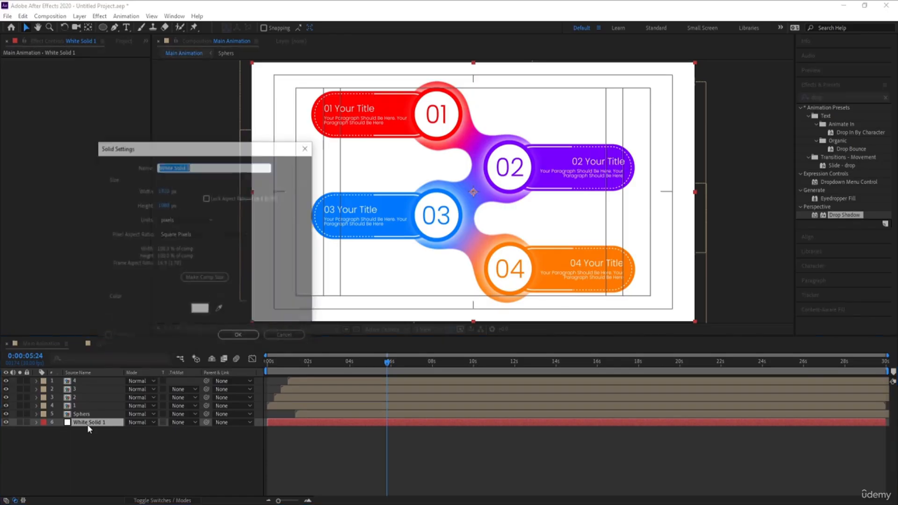
click(200, 313)
click(114, 328)
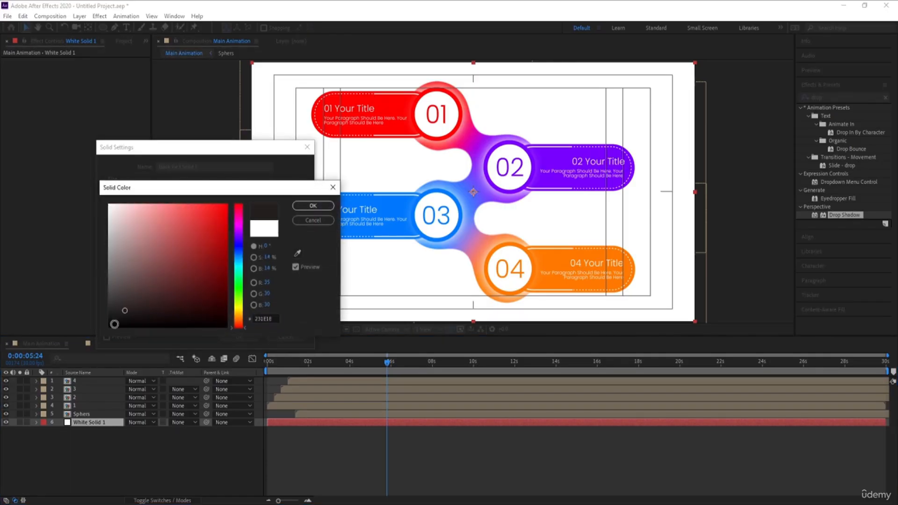
key(Return)
key(Return)
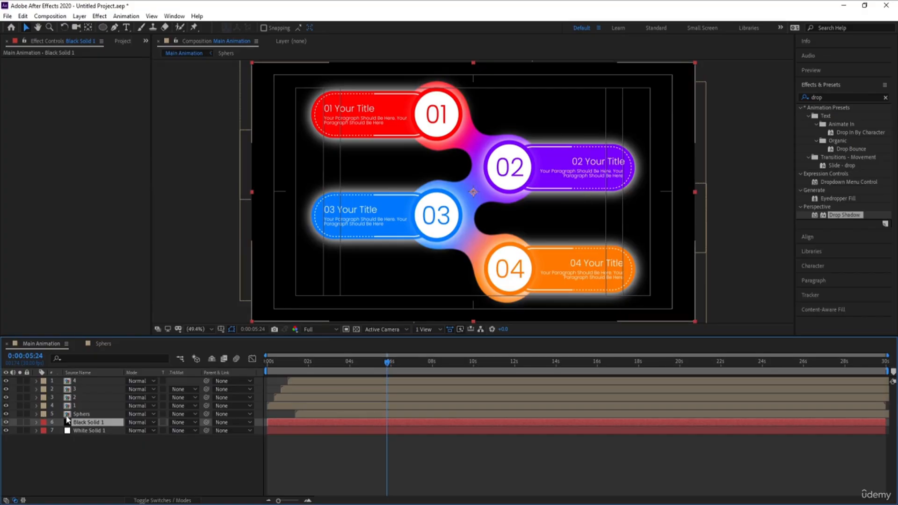
- Delete the black solid and change the white solid's color to a very light grey
key(Num_Lock)
key(Delete)
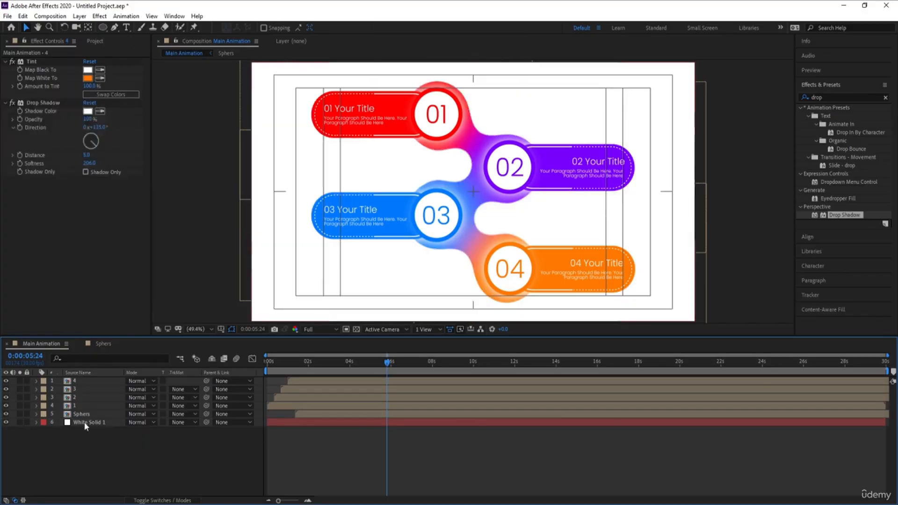
click(77, 423)
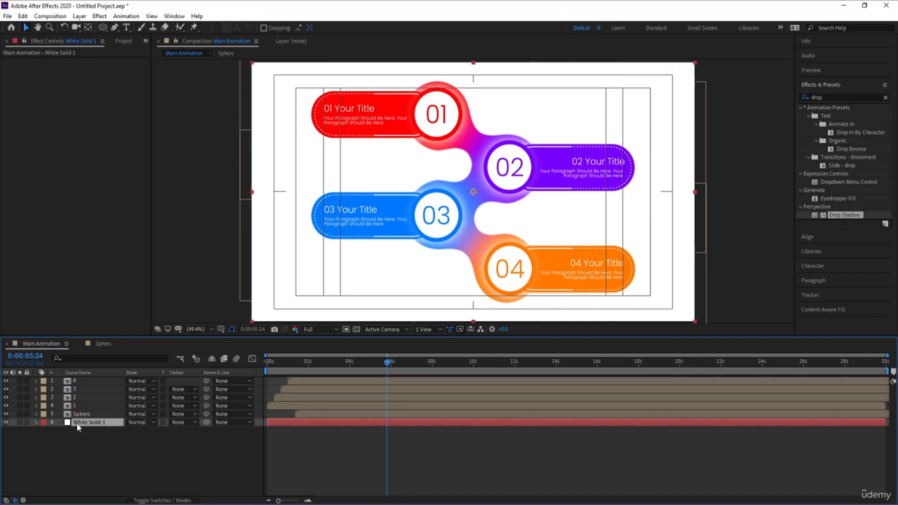
key(ctrl+shift+y)
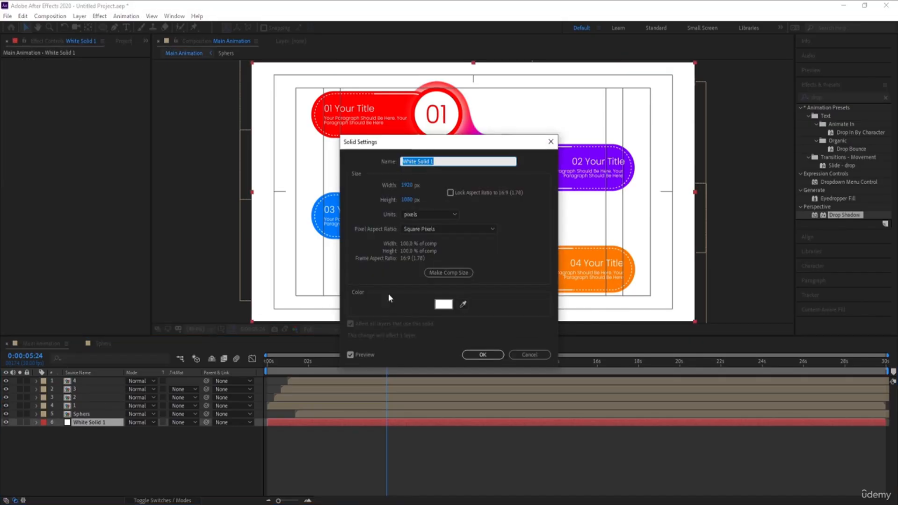
click(444, 305)
mouse_move(206, 257)
mouse_down()
mouse_move(120, 231)
mouse_move(89, 209)
mouse_up()
key(Return)
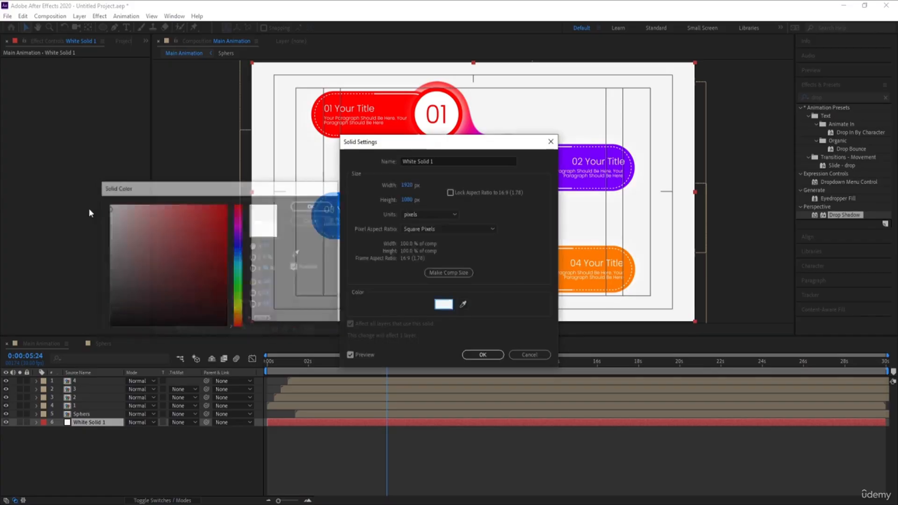
key(Return)
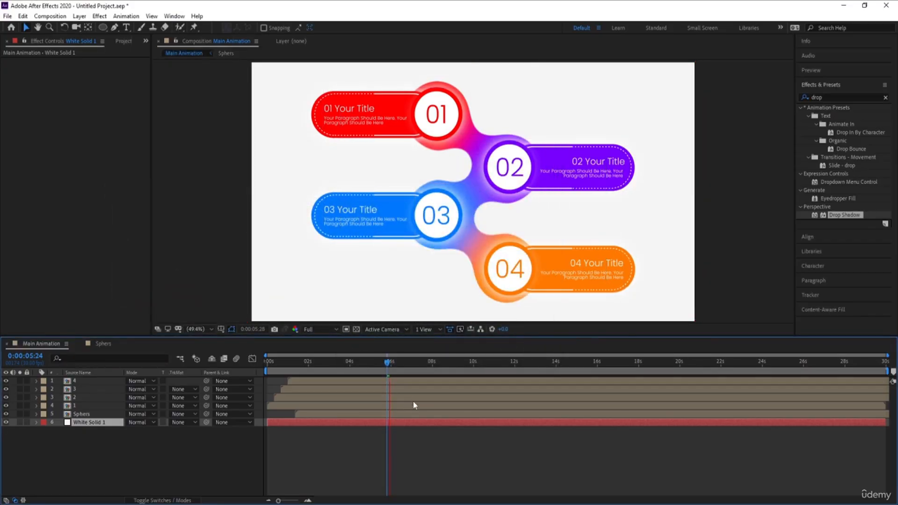
- Scrub Main Animation around the 5 to 6 second range to examine the finished layout against the background
click(390, 362)
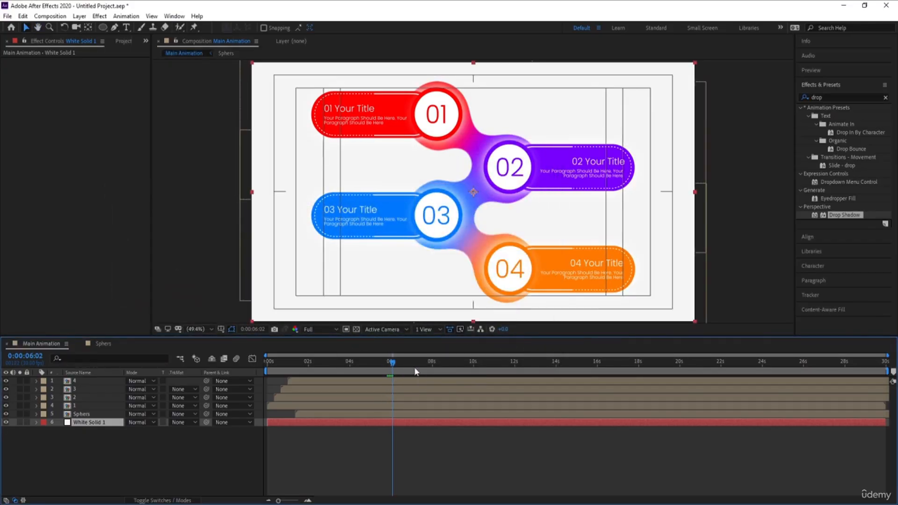
key(equal)
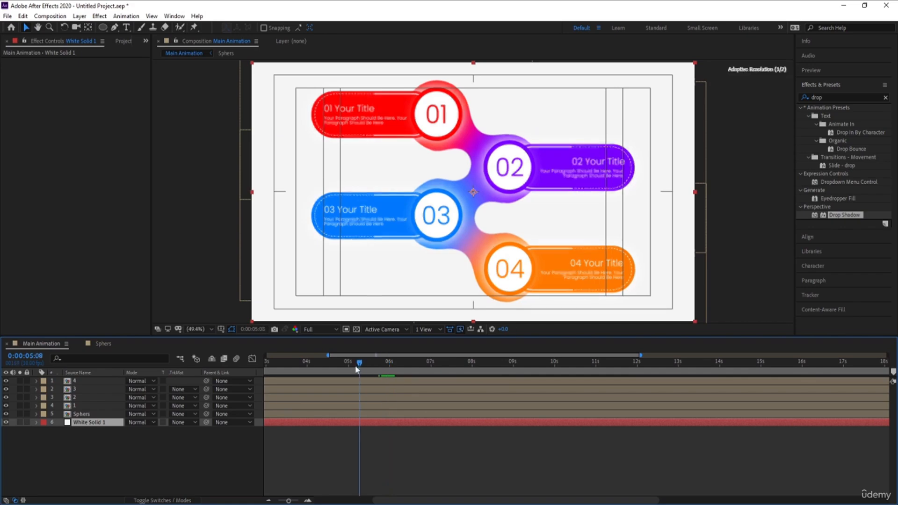